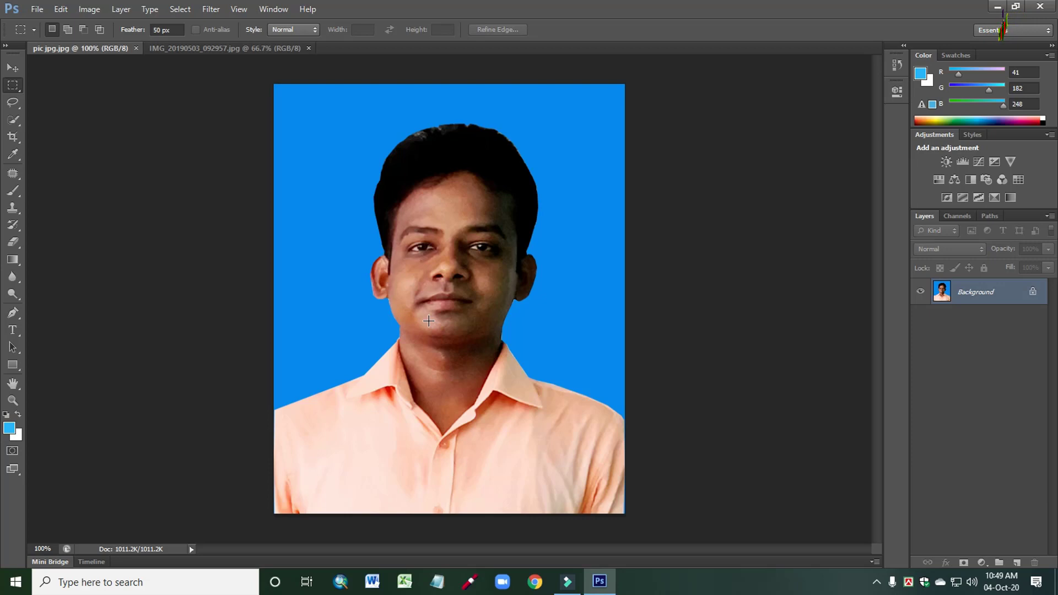
- Compare the finished blue-background portrait pic jpg.jpg with the unedited photo IMG_20190503_092957.jpg
click(208, 50)
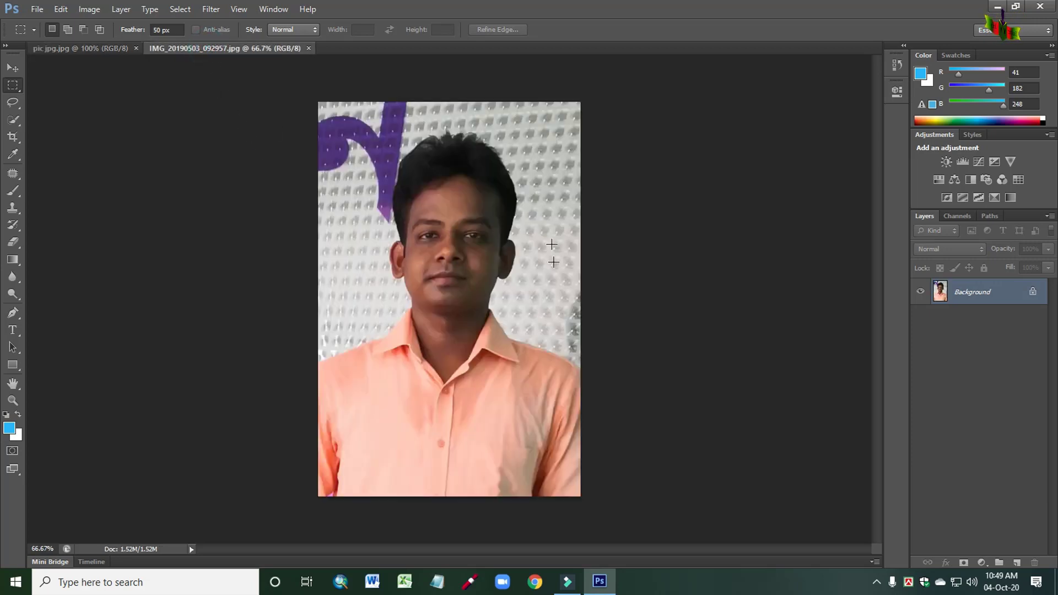
click(102, 48)
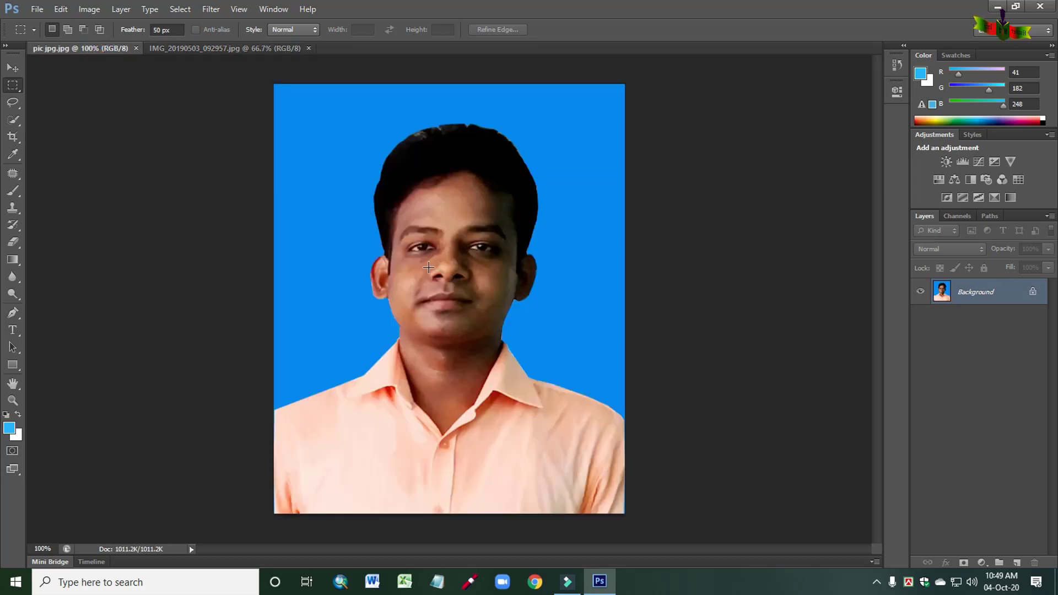
click(260, 48)
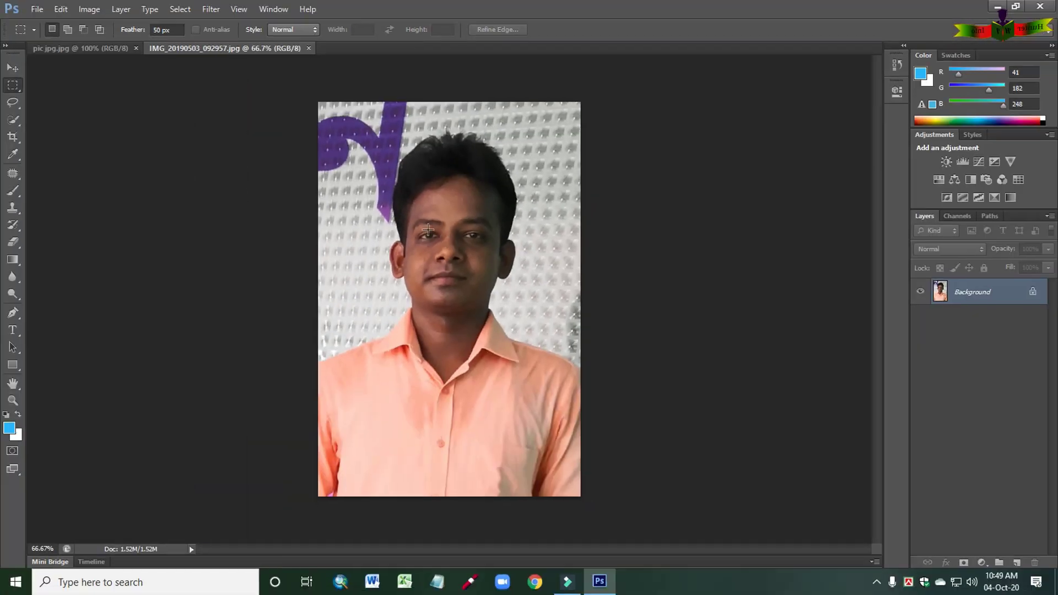
click(87, 49)
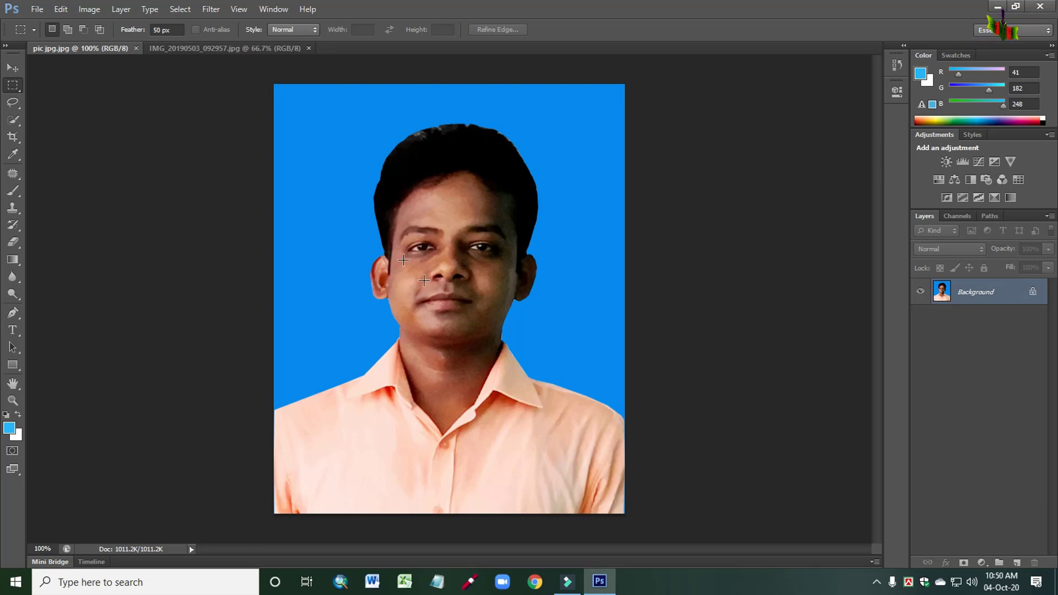
- Crop IMG_20190503_092957.jpg to cut off the strip along its lower edge, keeping the full width
click(218, 51)
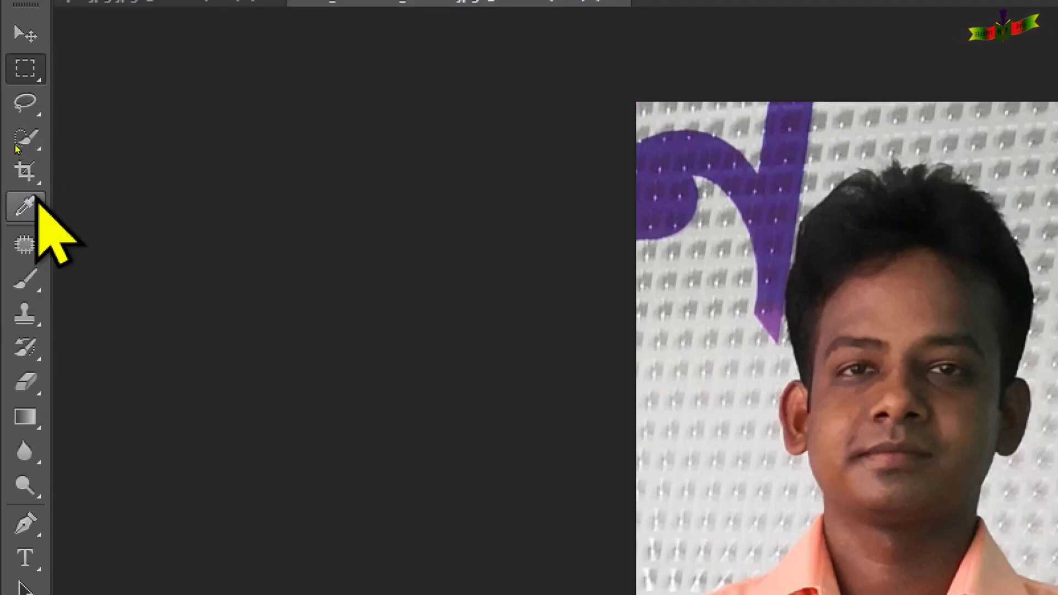
key(c)
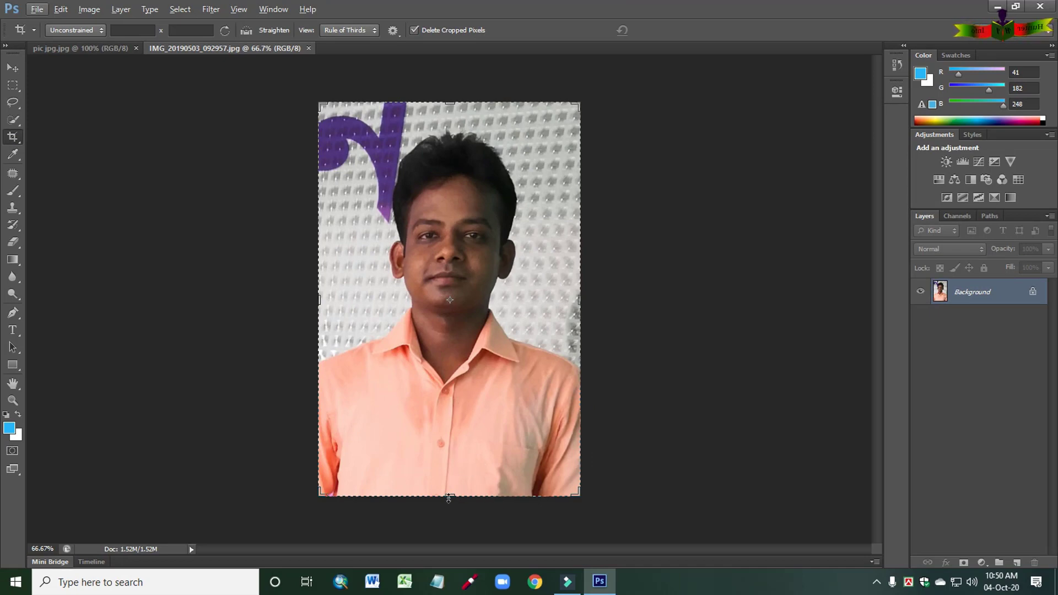
drag(450, 495, 447, 468)
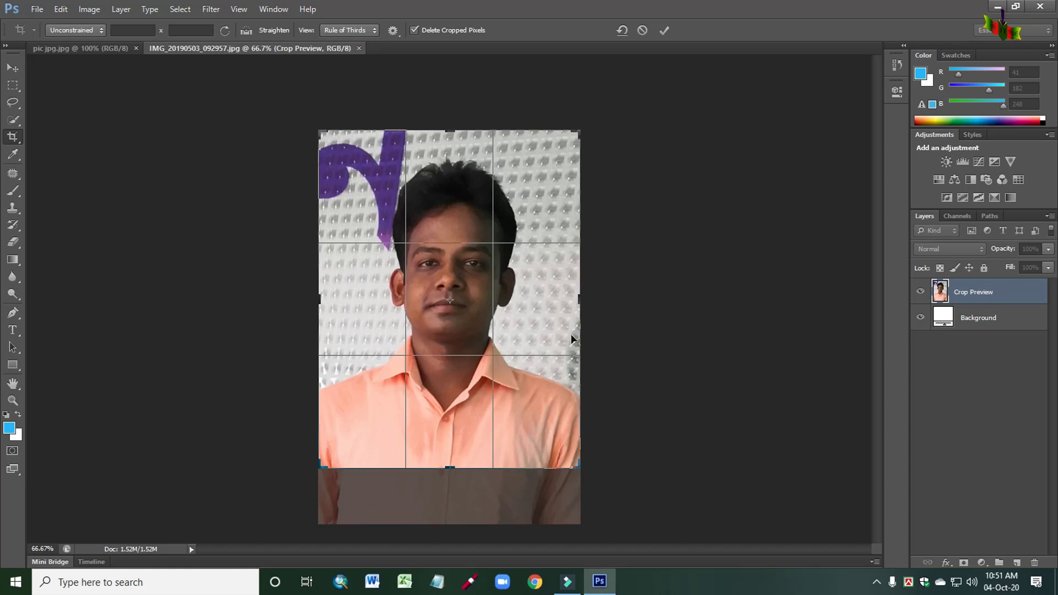
mouse_move(577, 300)
mouse_down()
mouse_move(563, 303)
mouse_move(579, 299)
mouse_up()
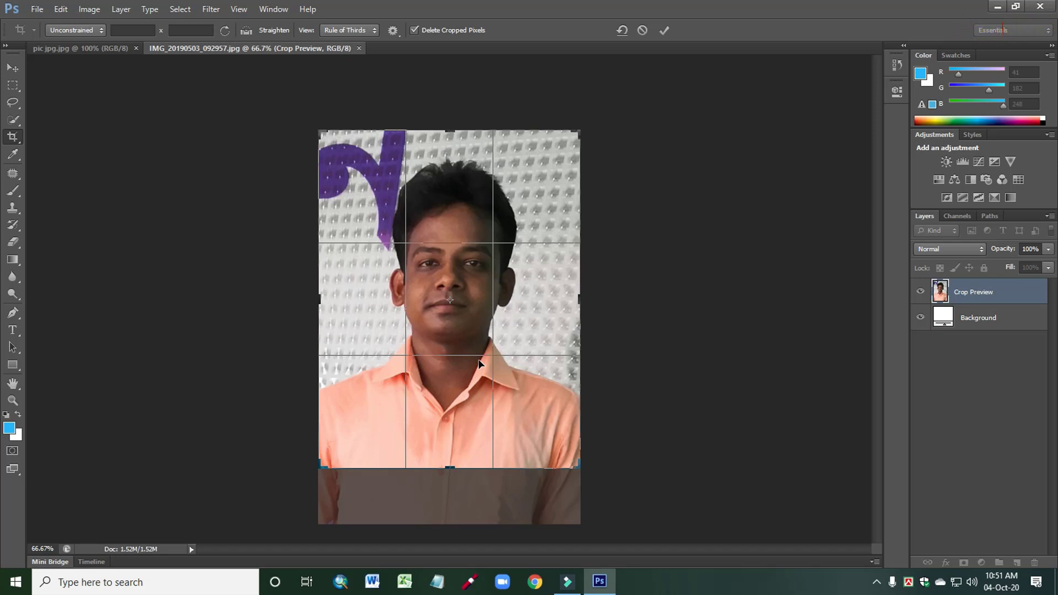
key(Return)
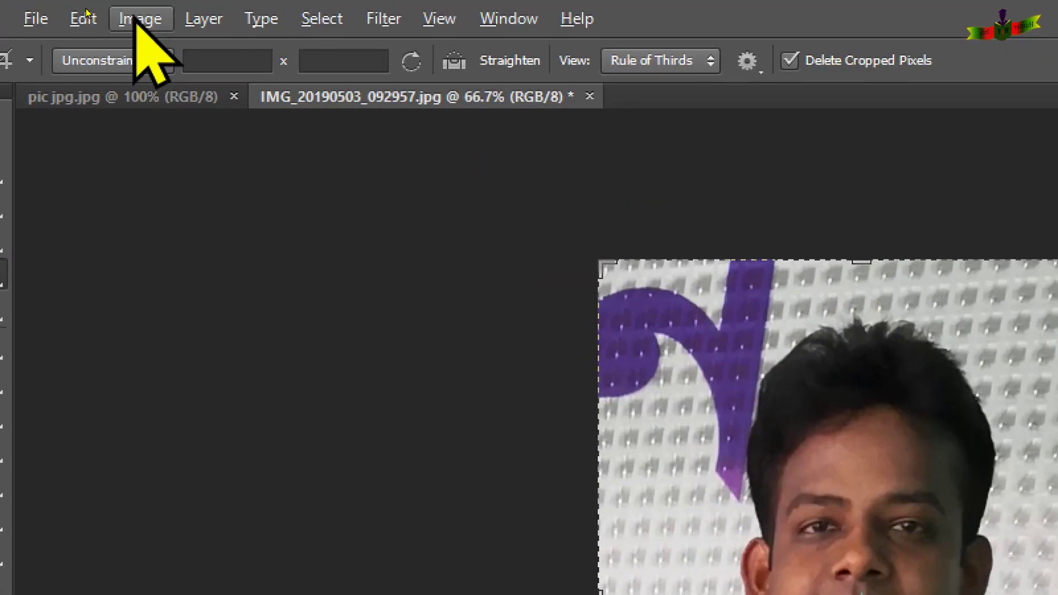
- Brighten the cropped photo with a Curves adjustment, raising the RGB curve's midpoint to input 108 and output 146
click(141, 21)
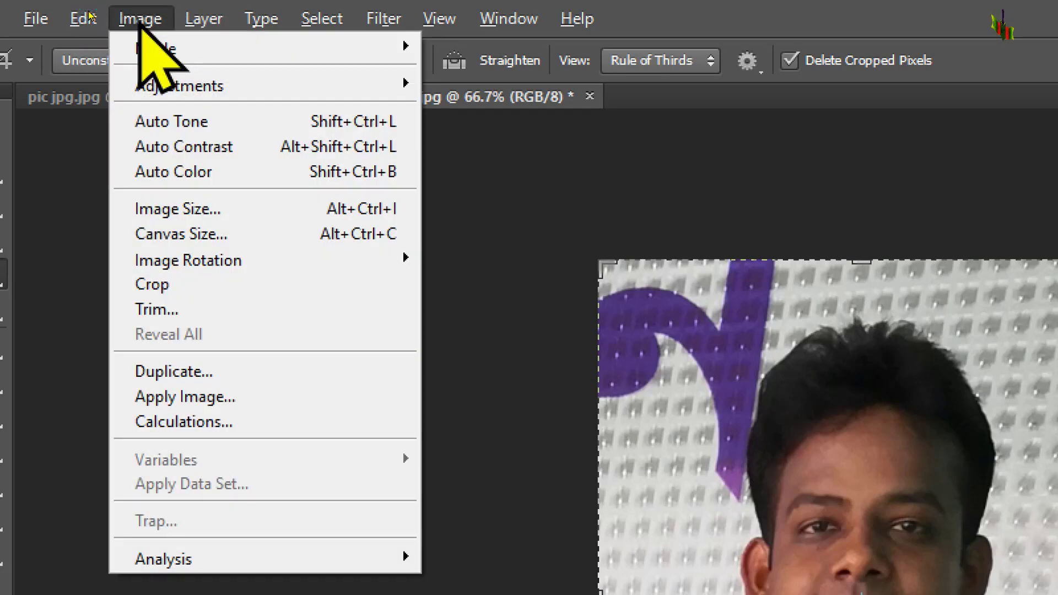
mouse_move(179, 86)
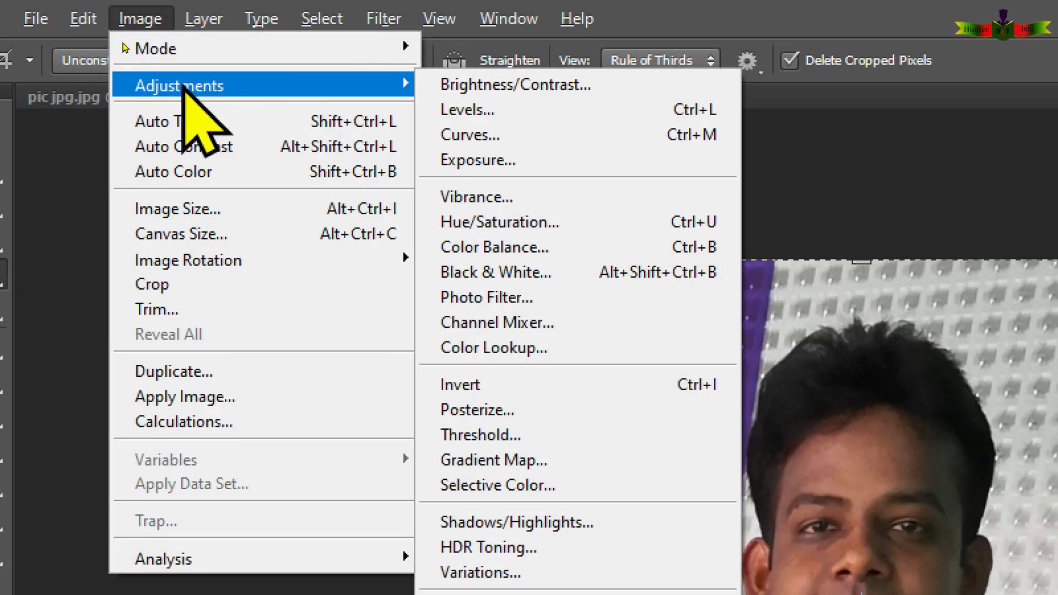
click(514, 138)
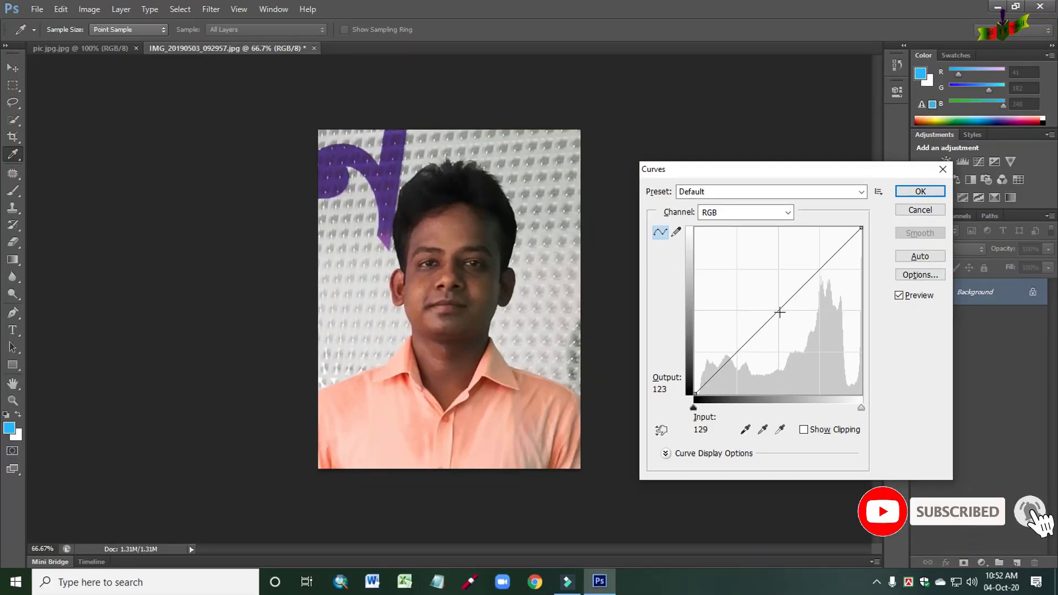
drag(779, 311, 765, 298)
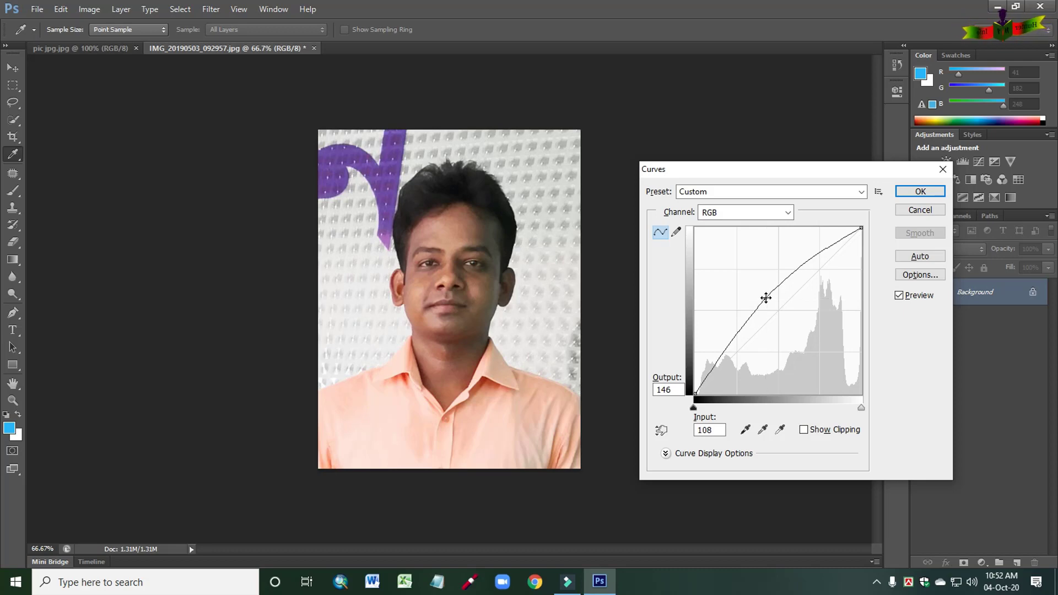
click(920, 191)
key(c)
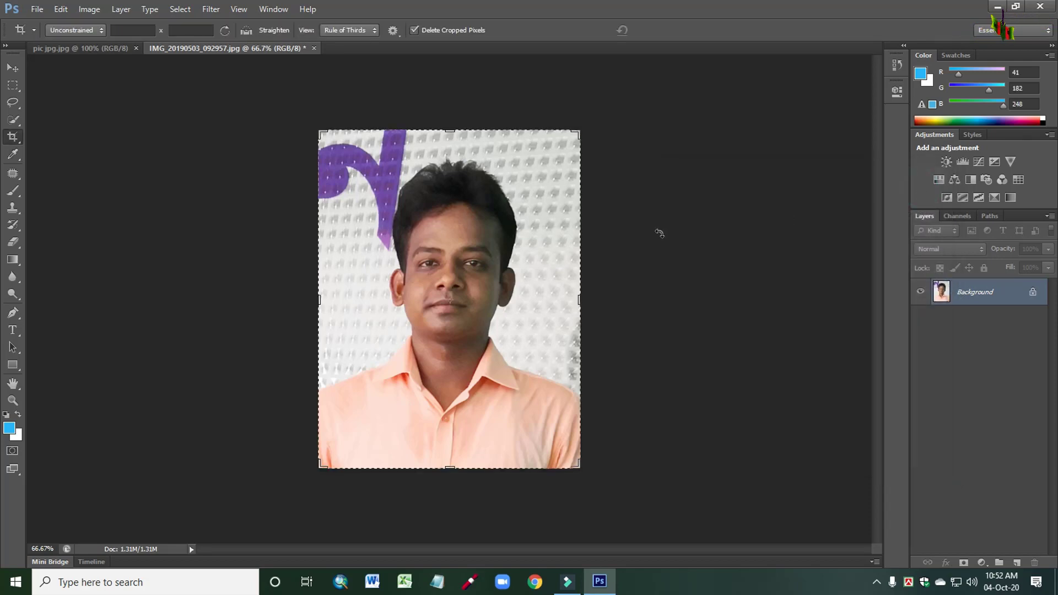
- Deepen the photo's shadows with a Levels adjustment, setting the RGB black input level to 29 and keeping midtones at 1.00
click(91, 9)
click(110, 44)
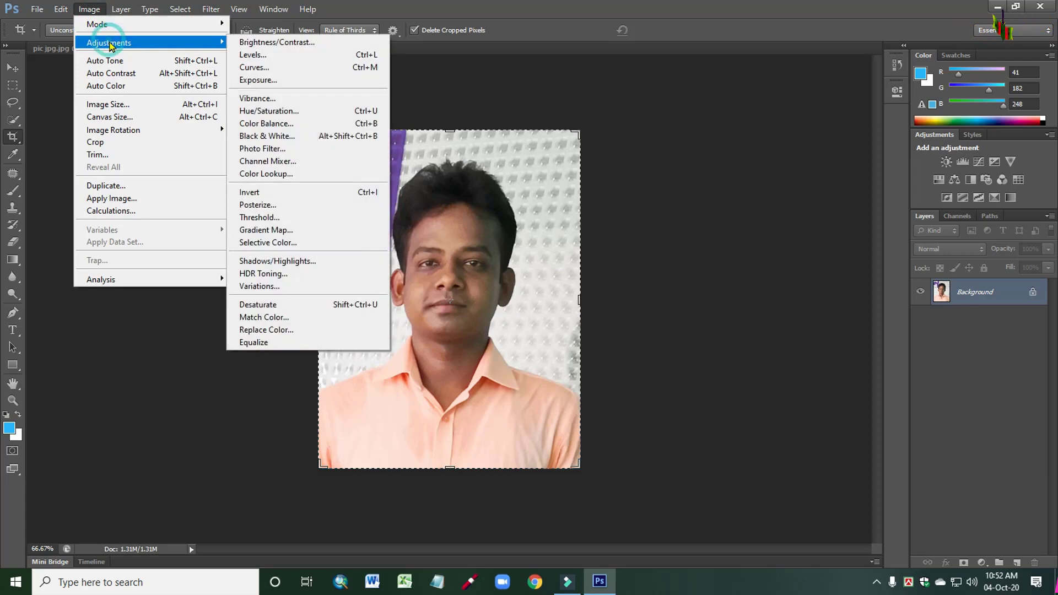
click(264, 58)
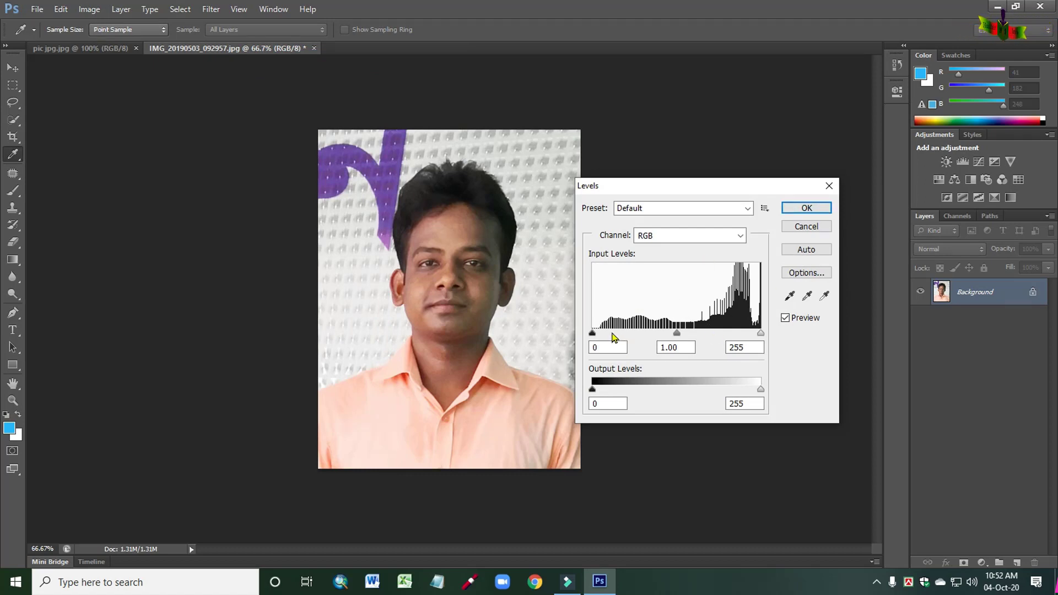
drag(595, 336, 610, 335)
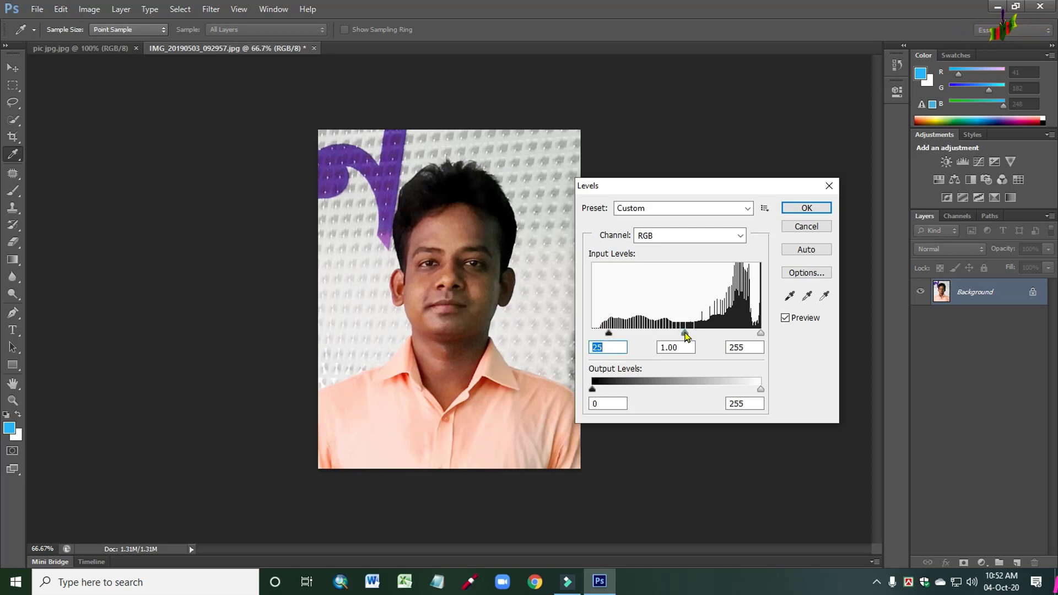
drag(686, 335, 685, 335)
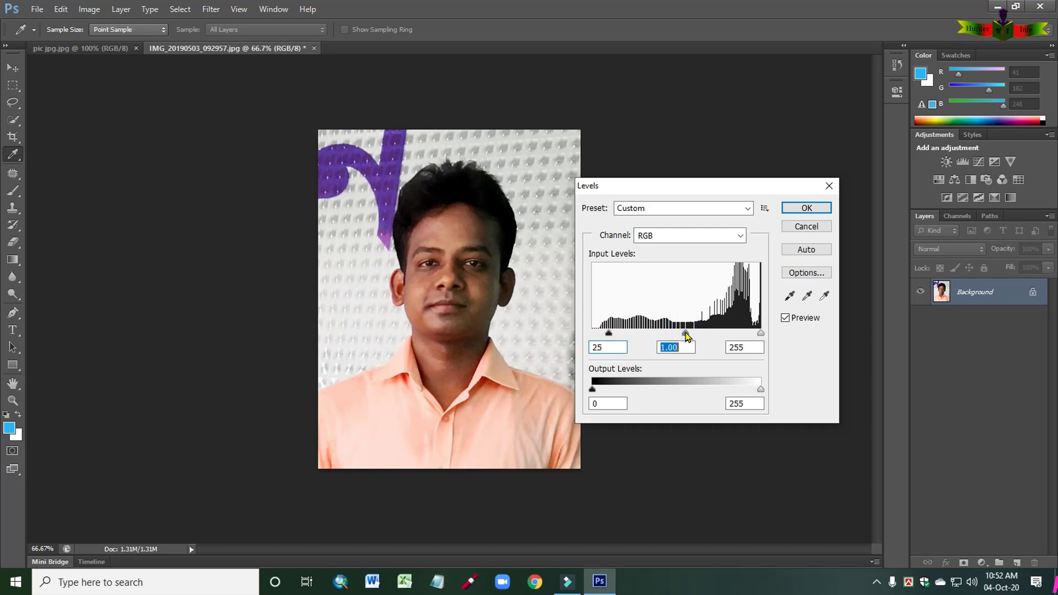
drag(612, 337, 613, 337)
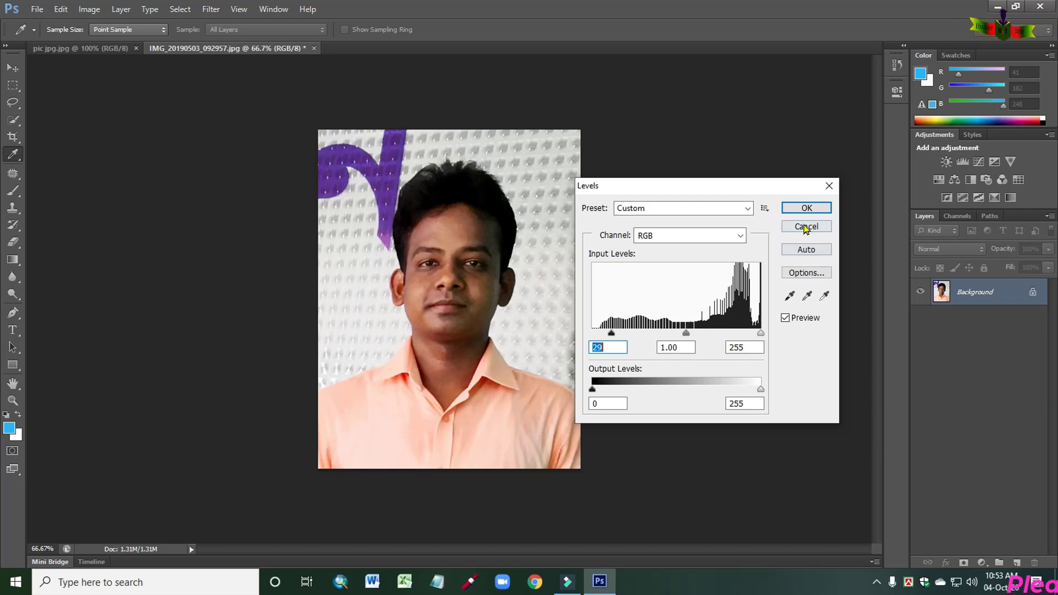
click(806, 207)
key(c)
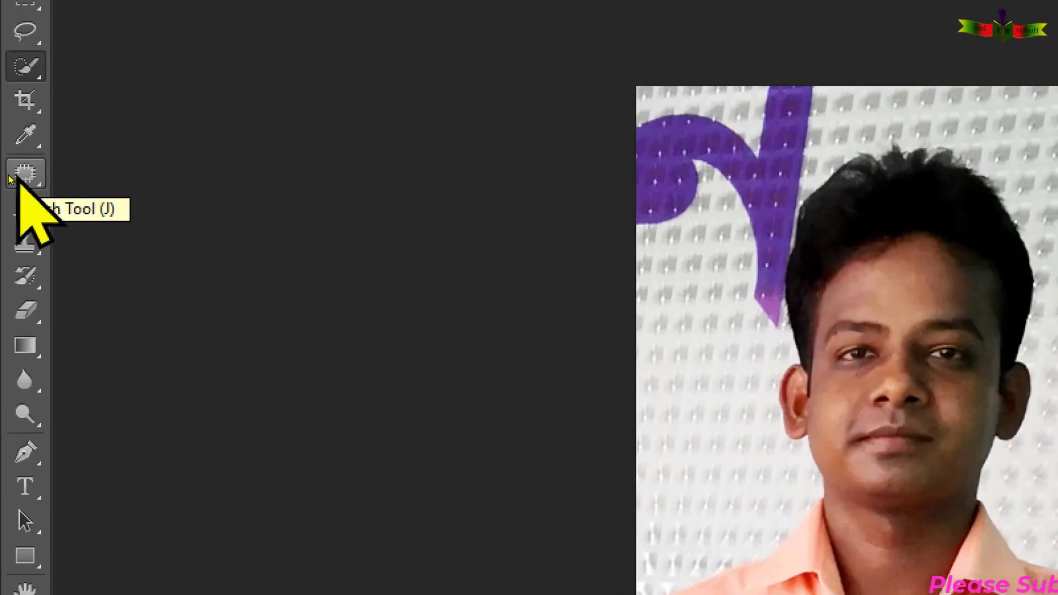
- Patch the blemish beside the left corner of the mouth with clean cheek skin using the Patch tool, and clear the selection
click(11, 178)
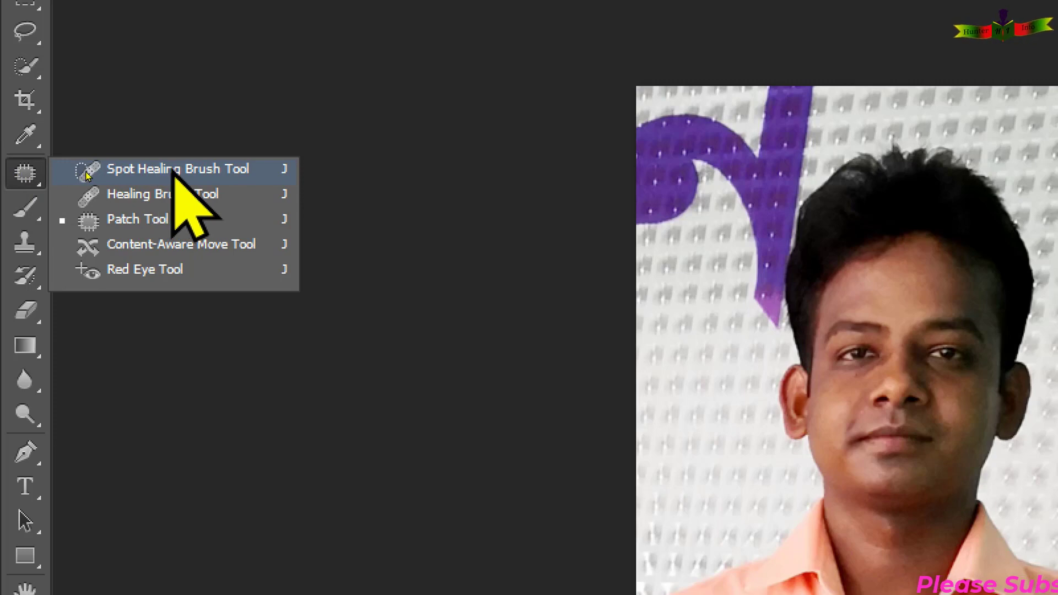
click(81, 200)
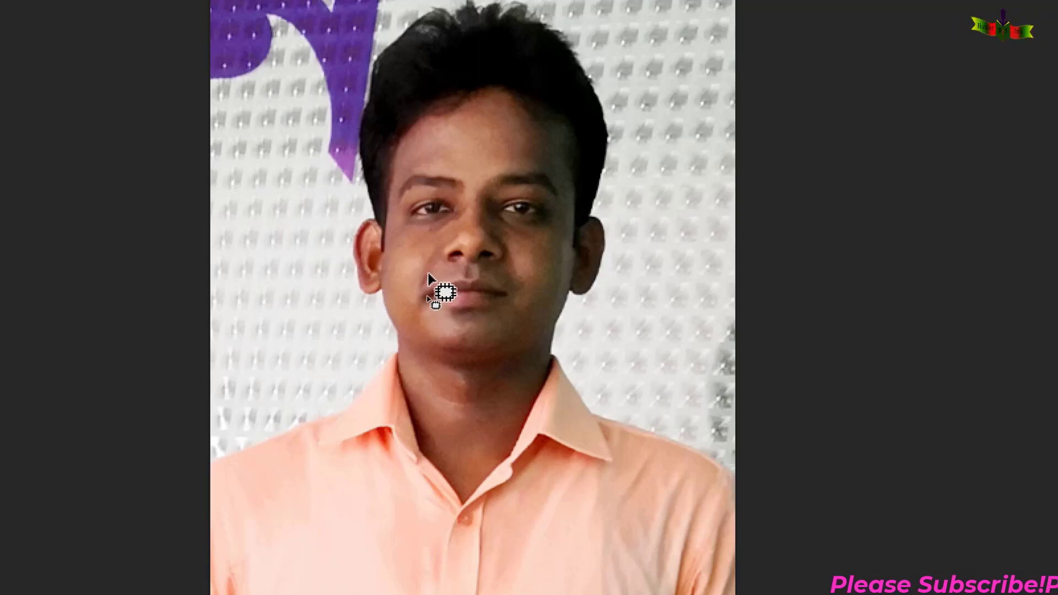
mouse_move(429, 275)
mouse_down()
mouse_move(426, 296)
mouse_move(429, 273)
mouse_up()
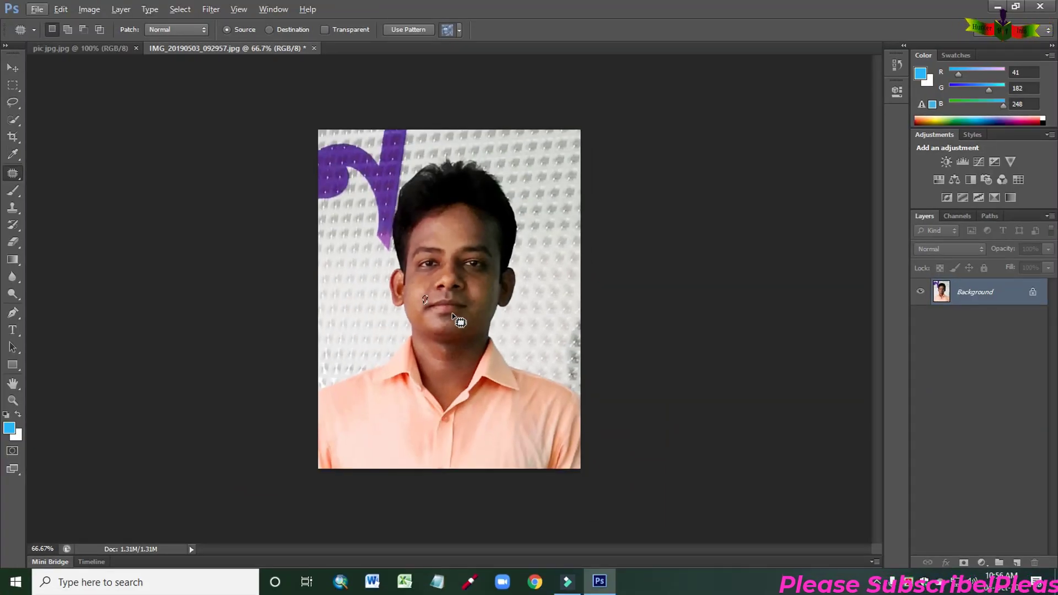
scroll(452, 313, up, 4)
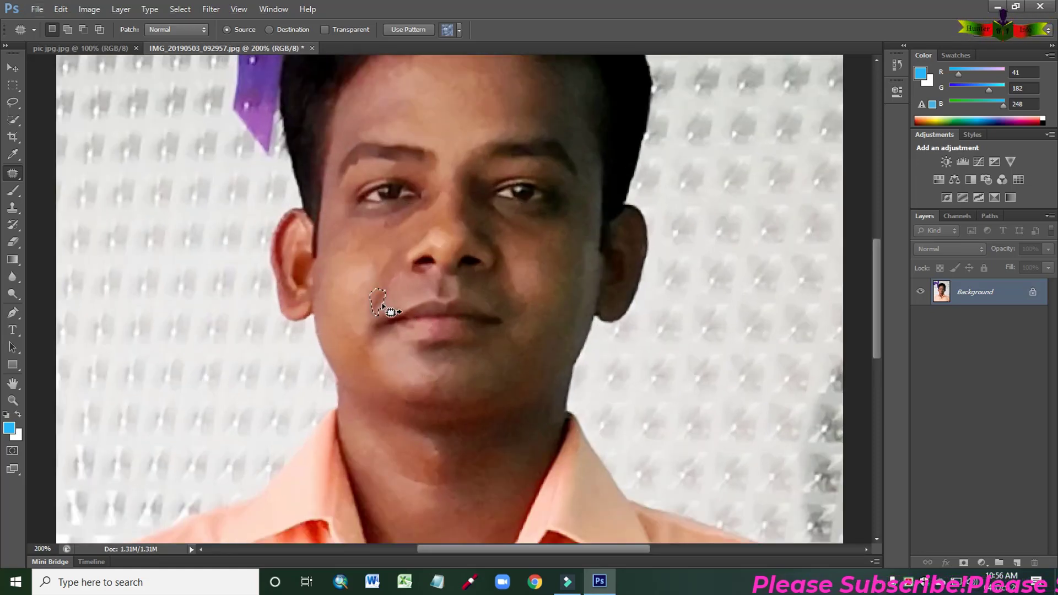
mouse_move(380, 301)
mouse_down()
mouse_move(364, 278)
mouse_move(355, 283)
mouse_up()
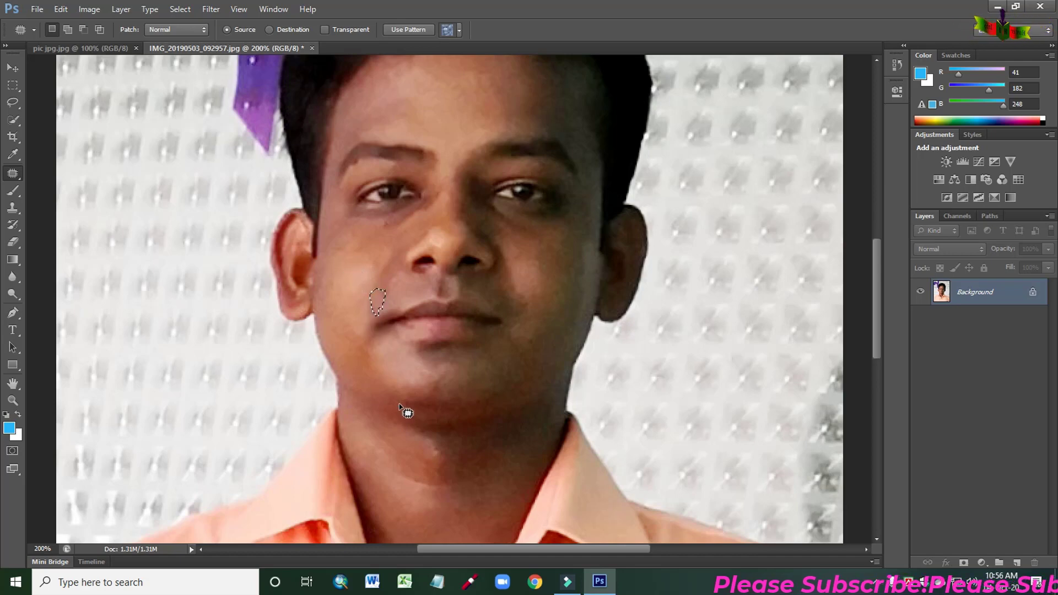
key(ctrl+d)
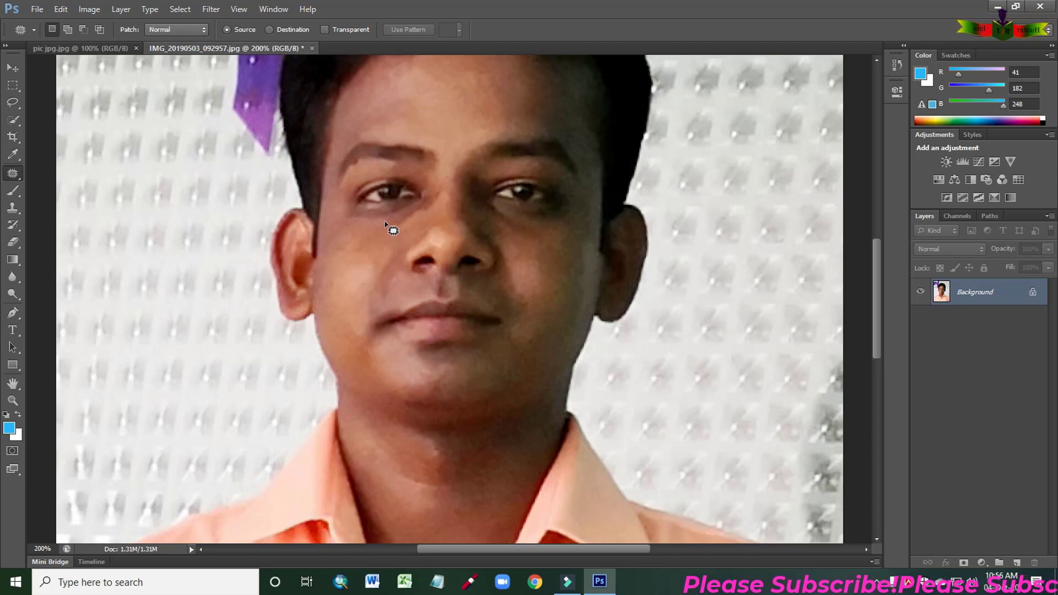
- Patch the small spot below the left eye with nearby clean skin and clear the selection
mouse_move(382, 220)
mouse_down()
mouse_move(392, 232)
mouse_move(382, 220)
mouse_move(368, 235)
mouse_up()
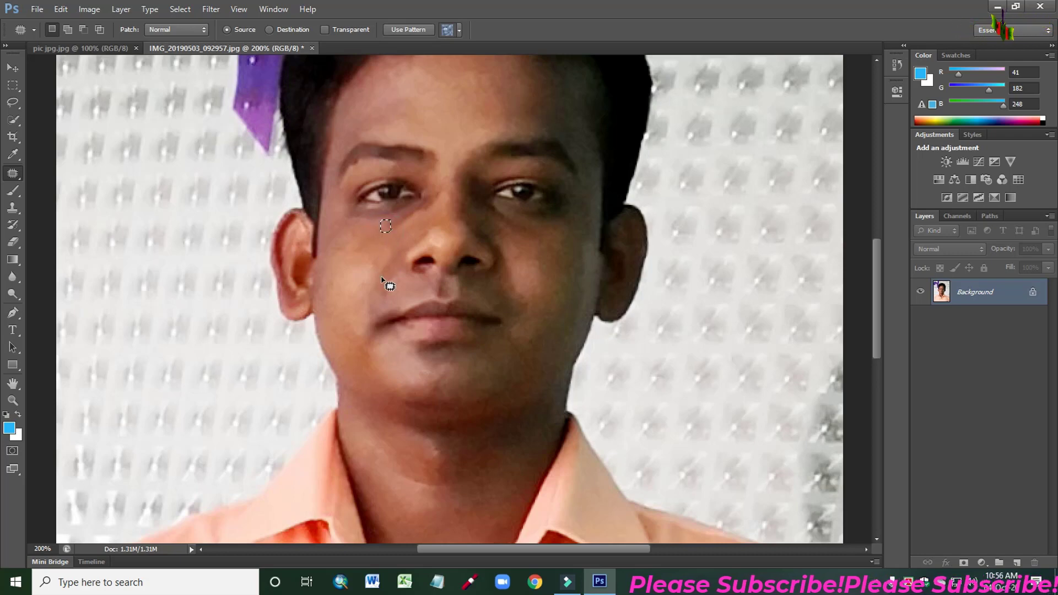
key(ctrl+d)
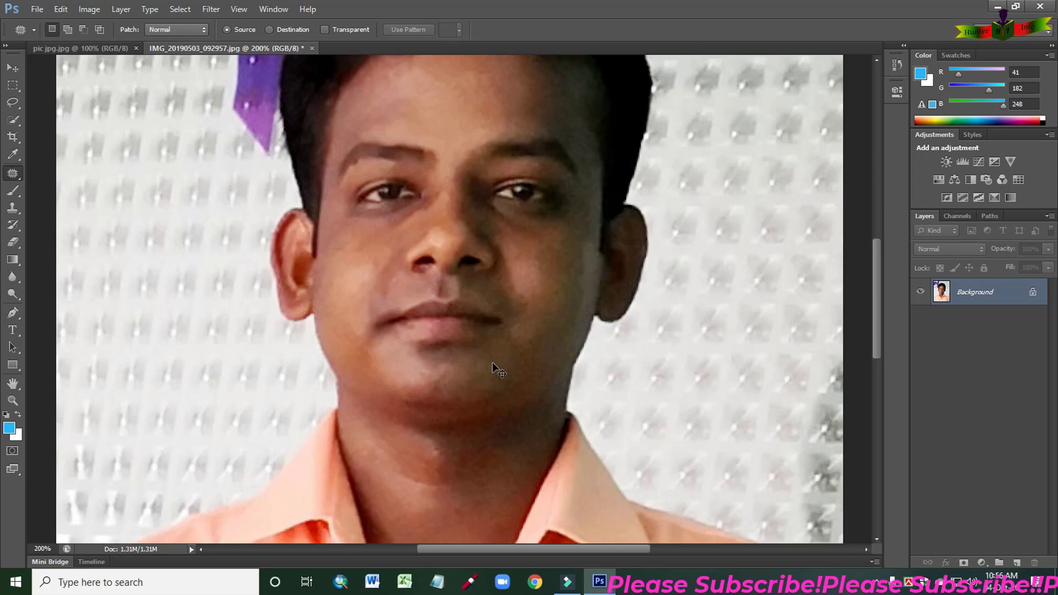
key(ctrl+minus)
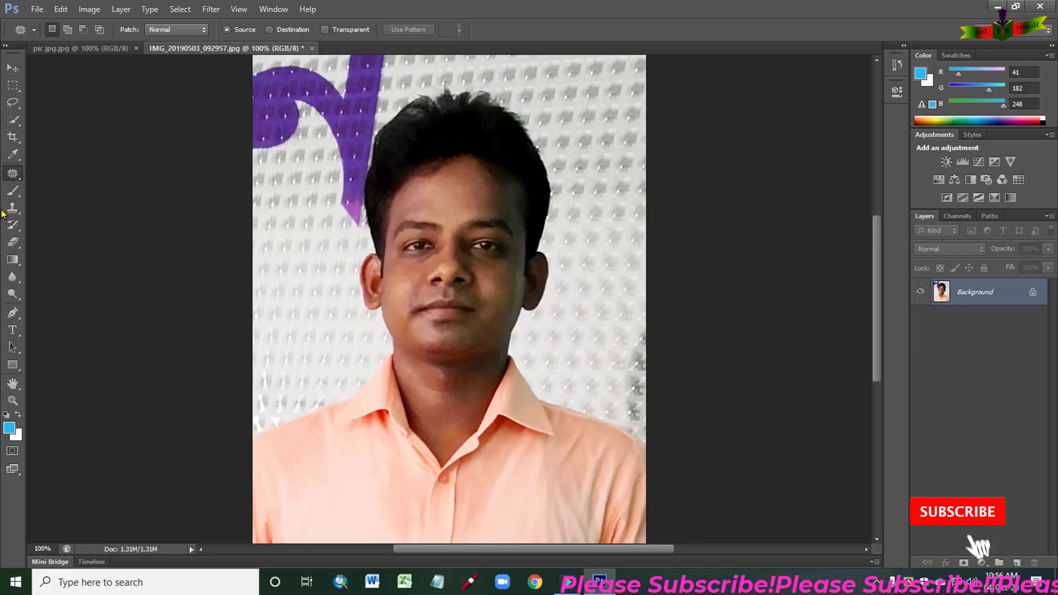
right_click(12, 173)
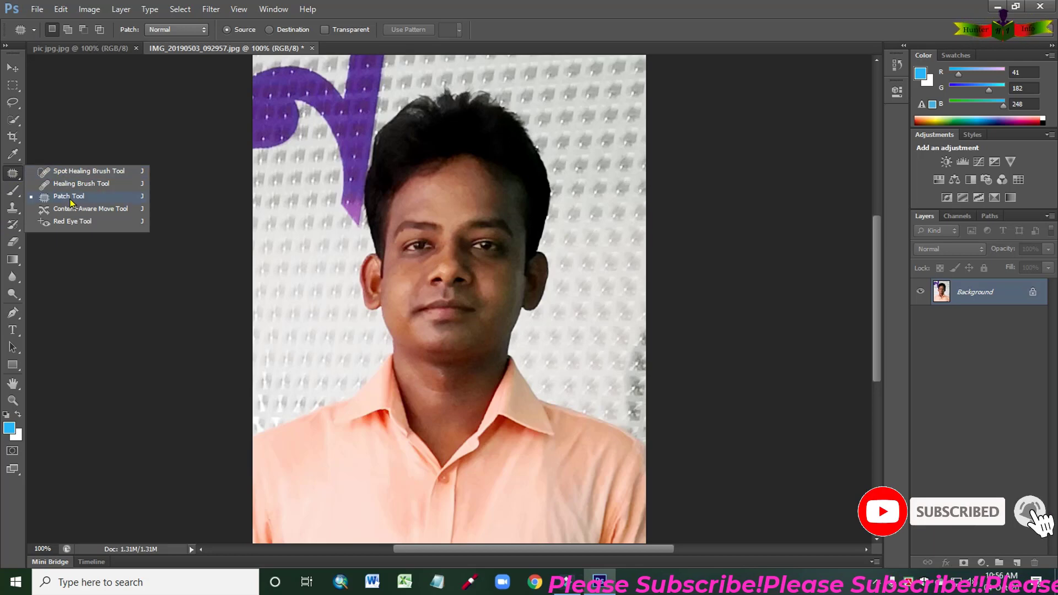
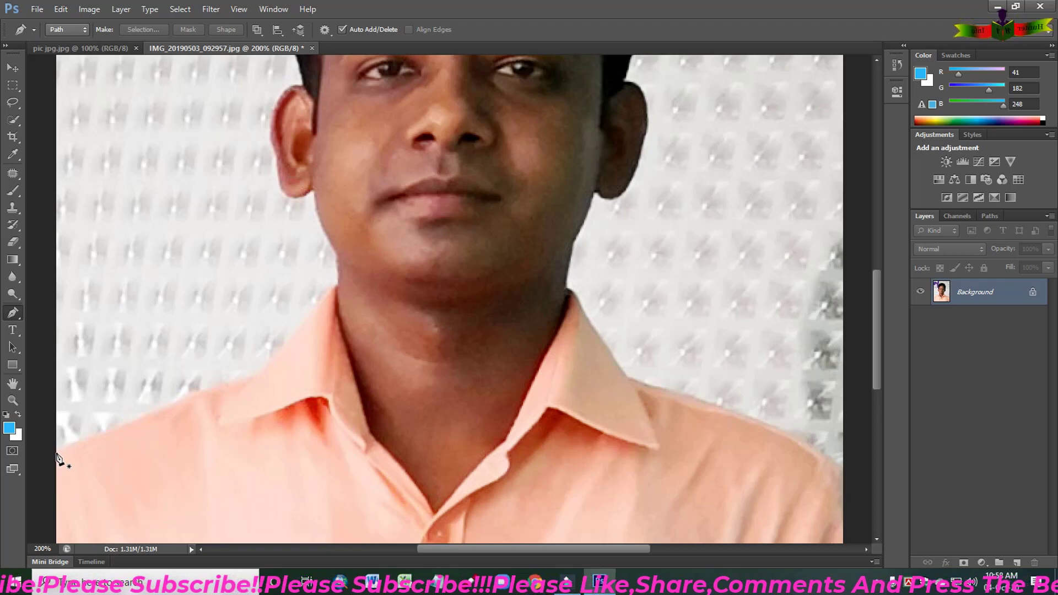
- Trace the shirt shoulder with a Pen tool path, from the photo's left edge to the base of the collar
click(56, 454)
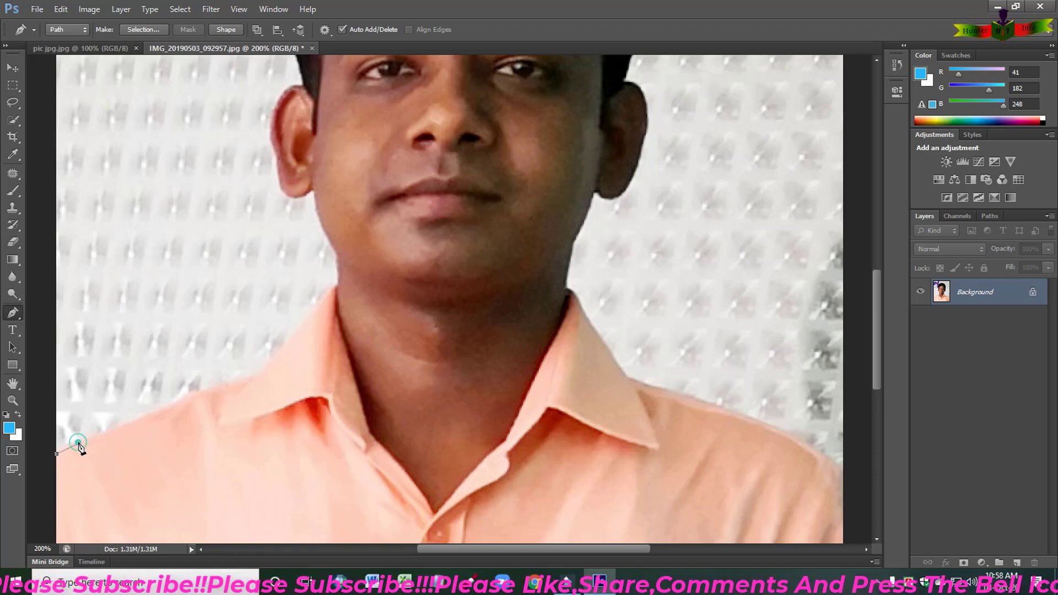
click(79, 443)
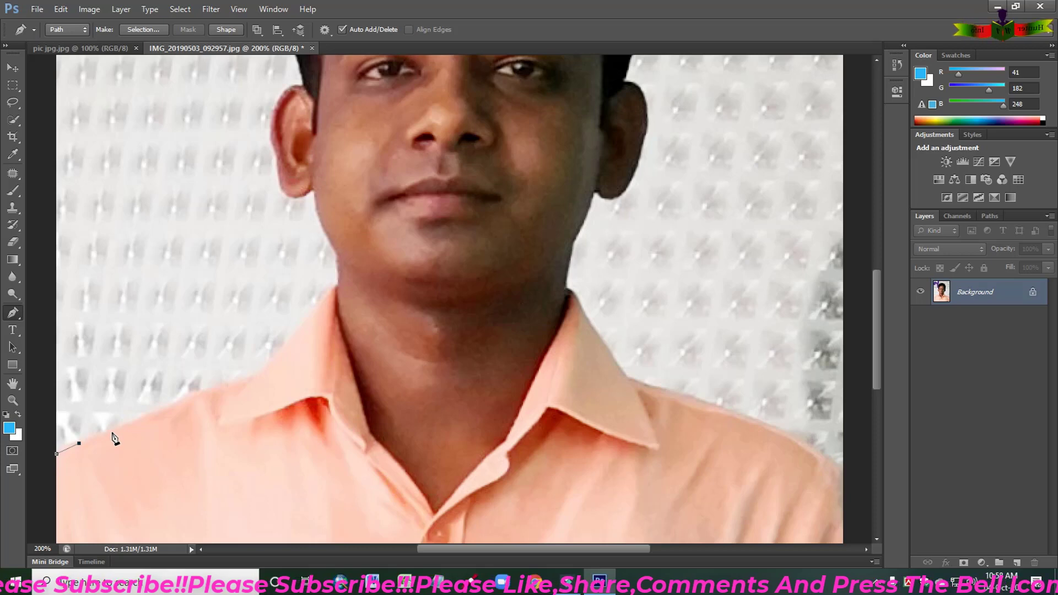
click(112, 430)
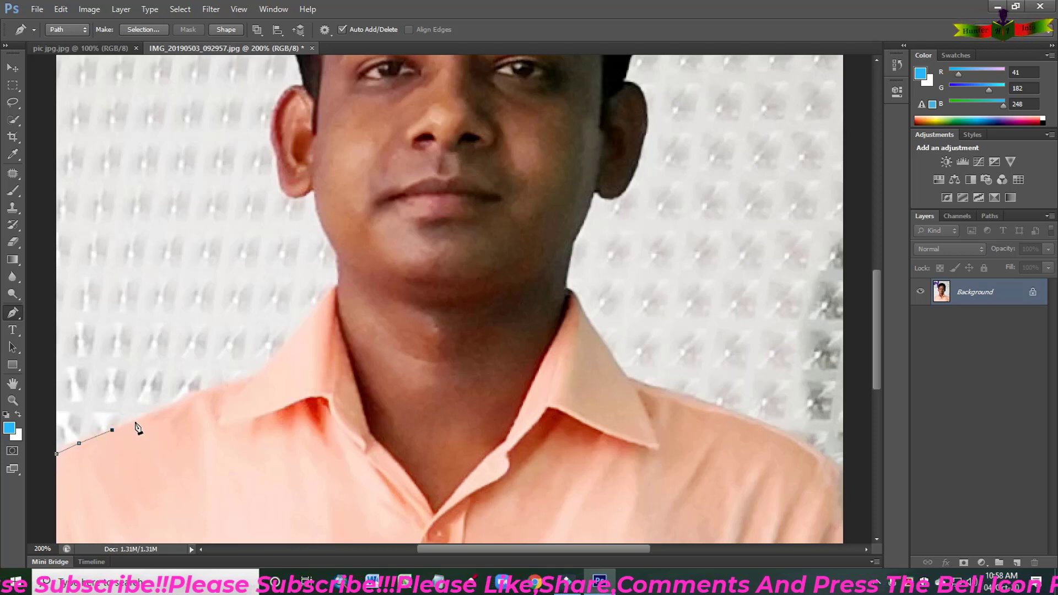
click(138, 421)
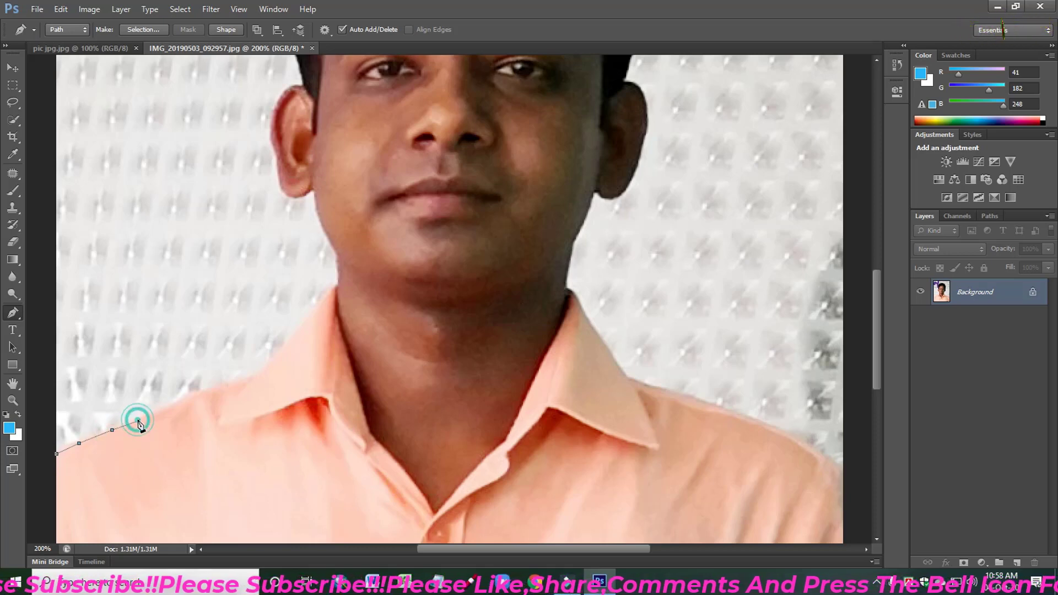
click(168, 409)
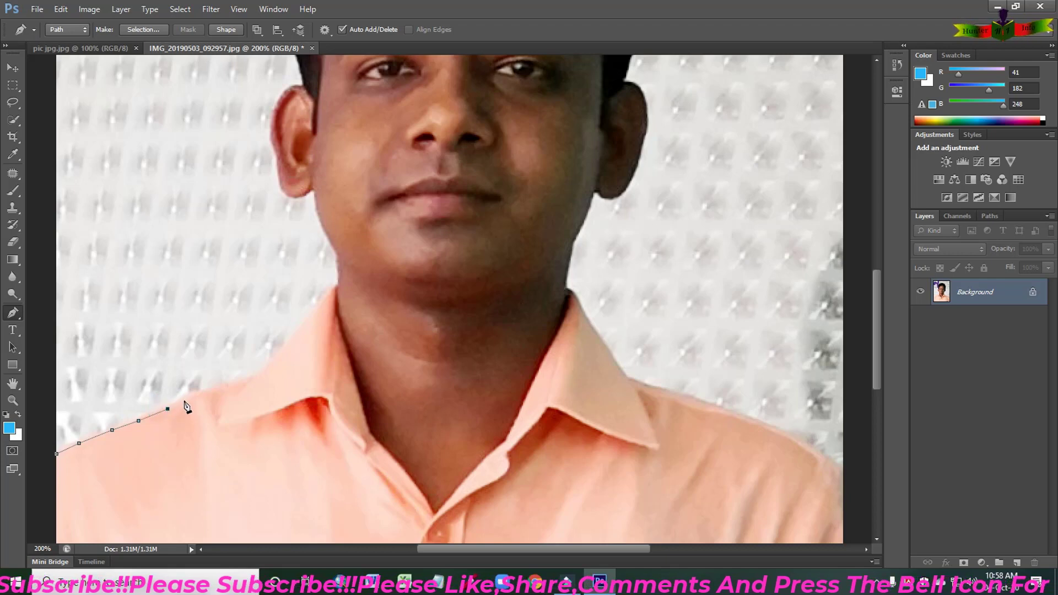
click(191, 398)
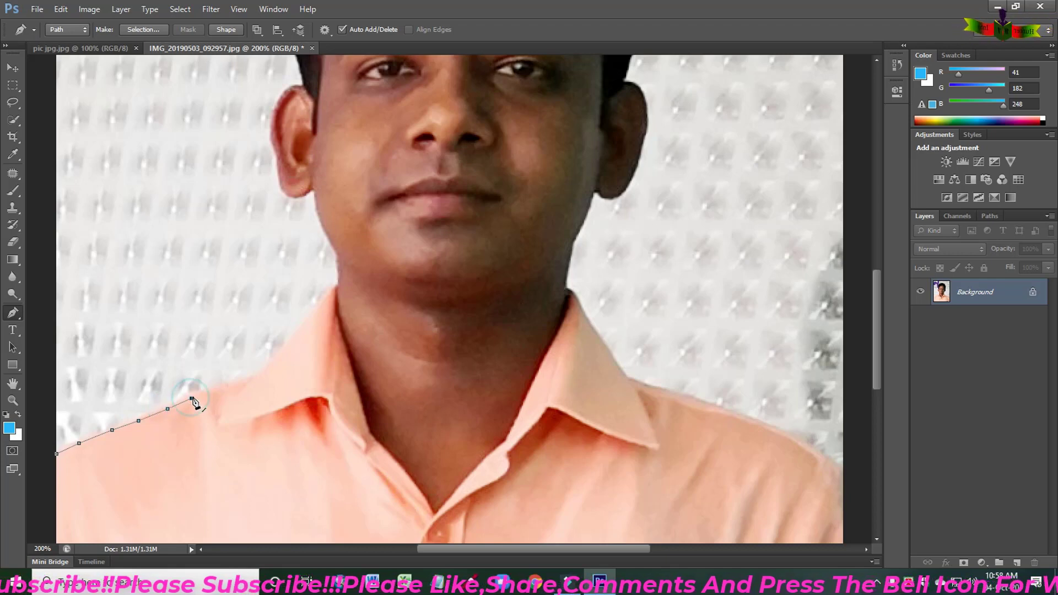
click(227, 387)
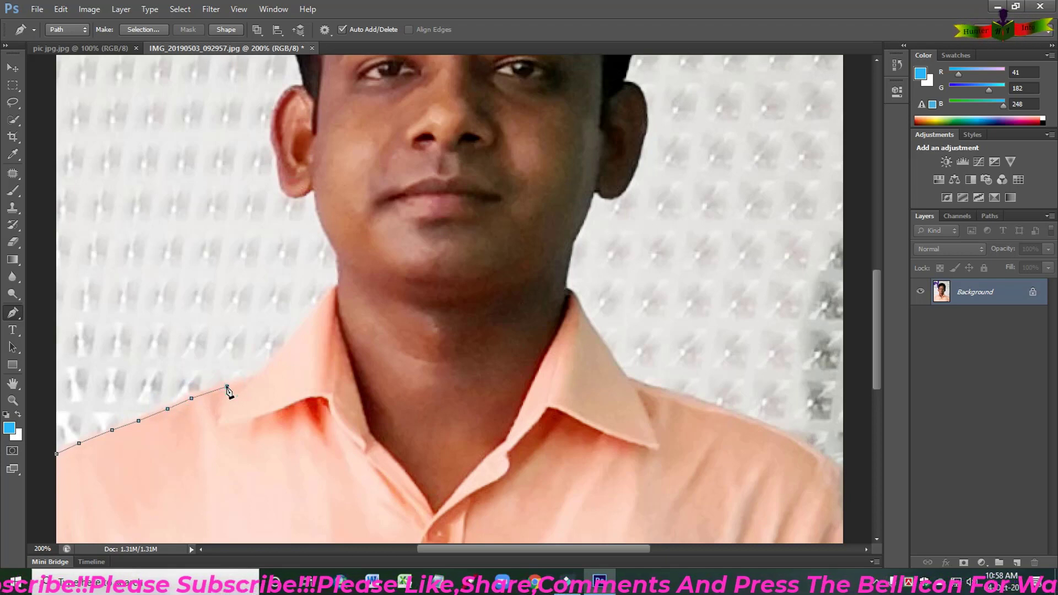
click(250, 378)
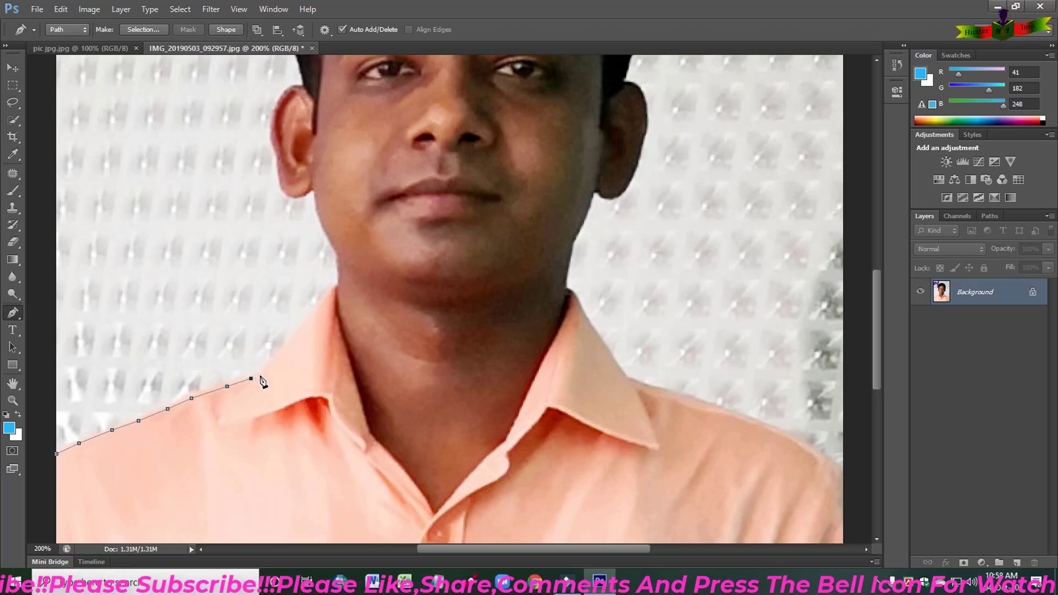
click(257, 377)
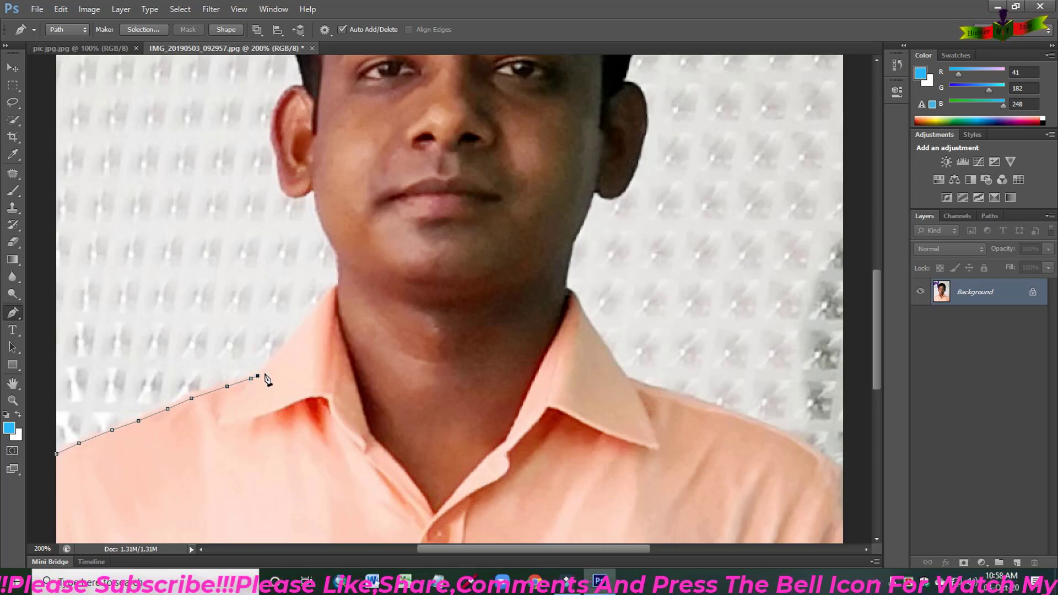
- Continue the Pen path up the outer edge of the left collar to where it meets the neck
click(267, 369)
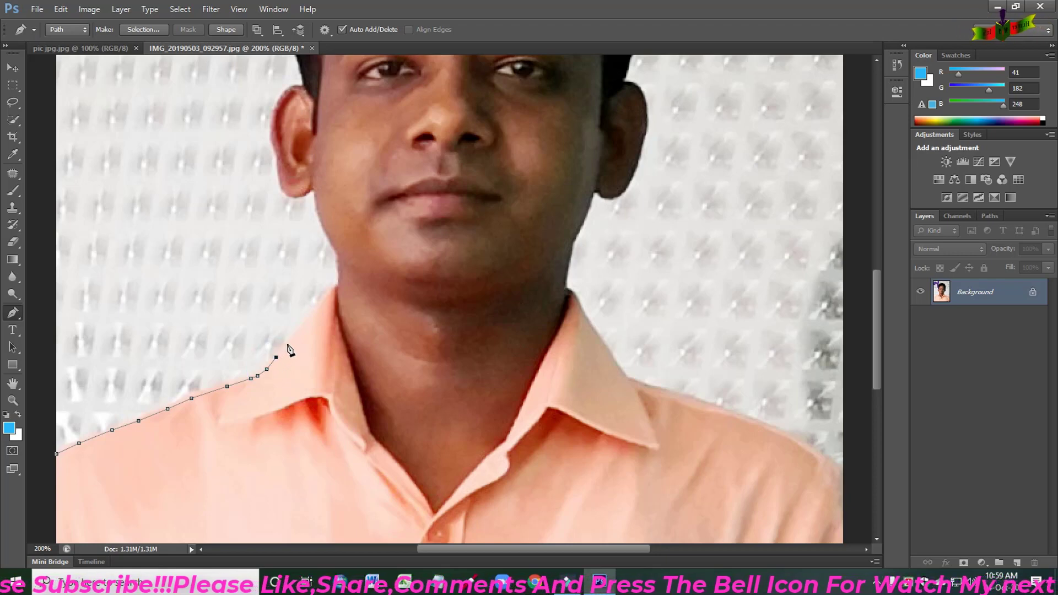
click(288, 344)
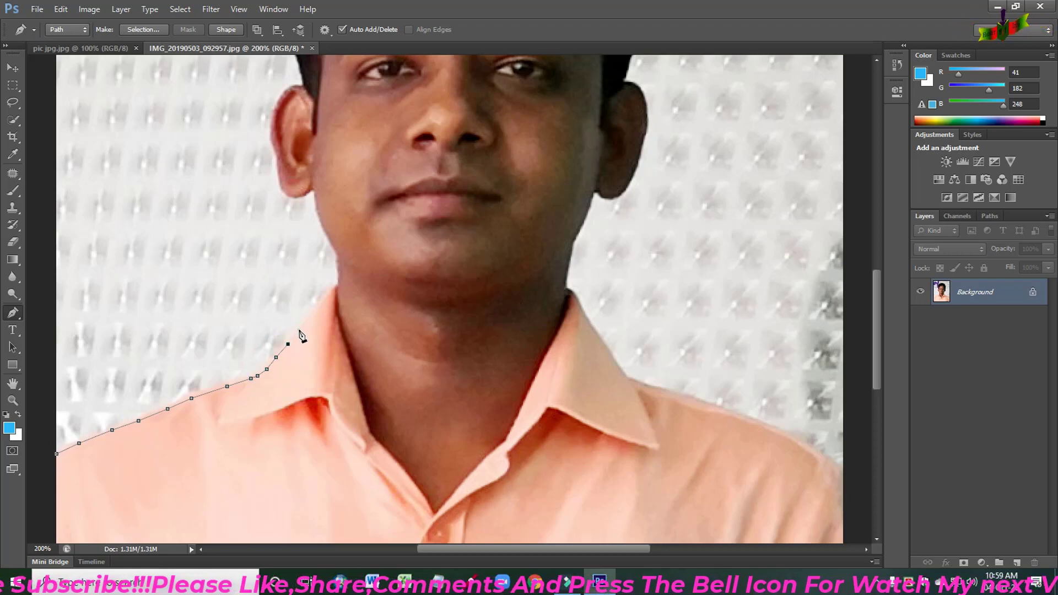
click(299, 331)
click(312, 318)
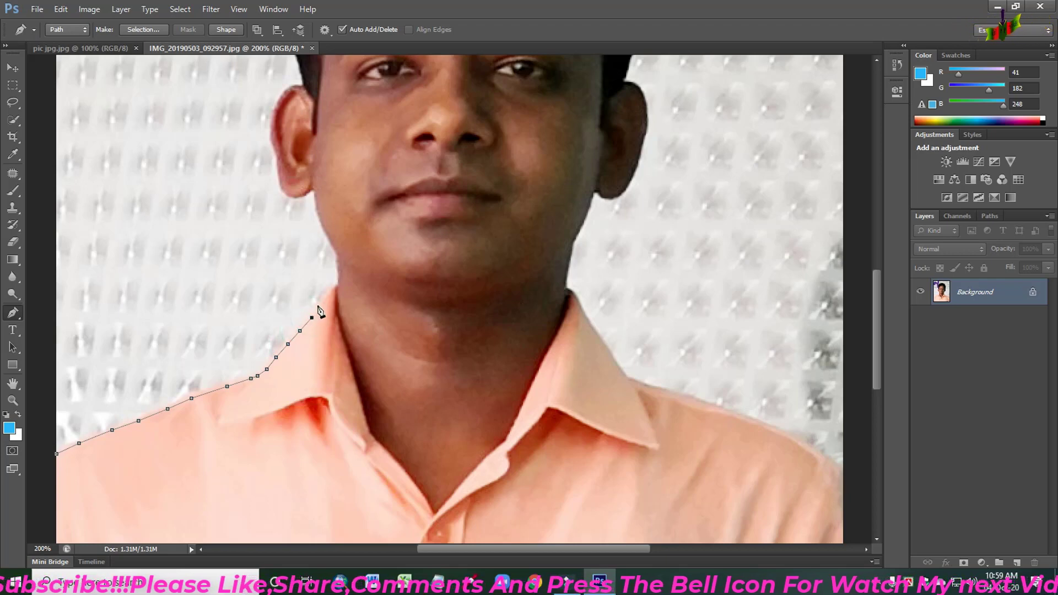
click(321, 304)
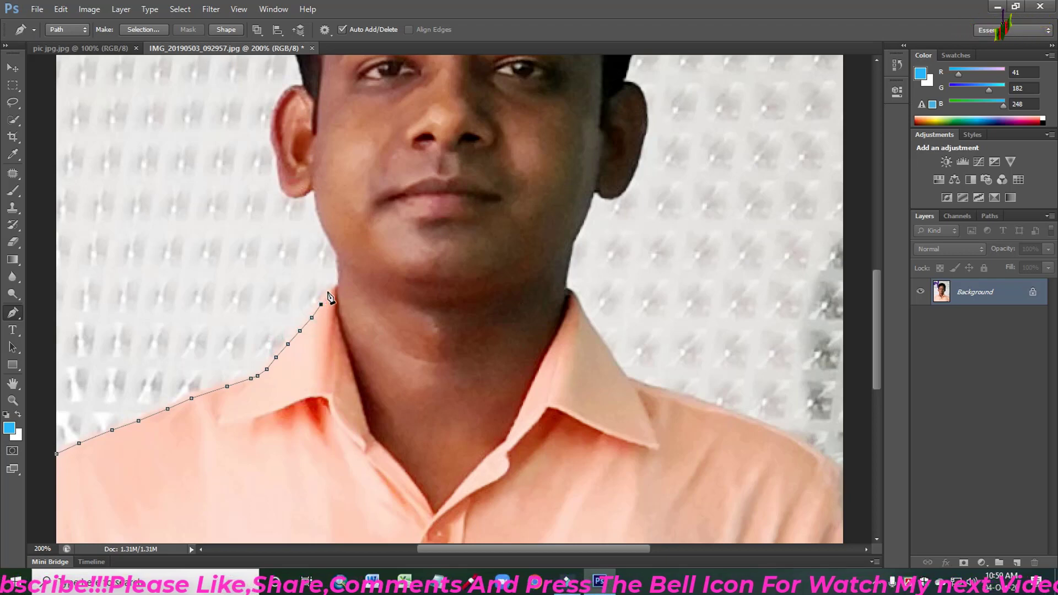
click(330, 293)
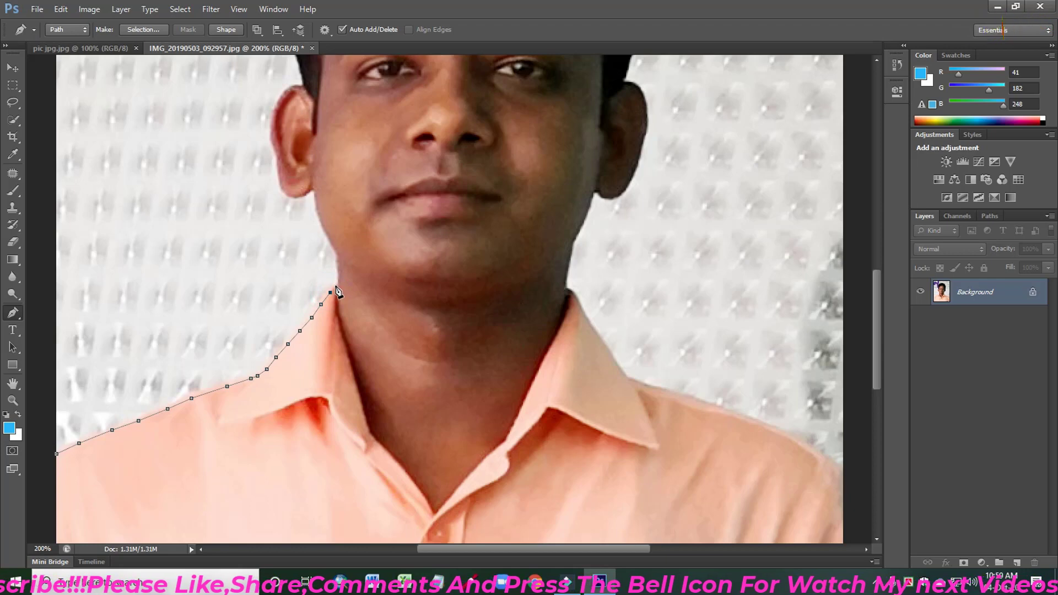
click(335, 286)
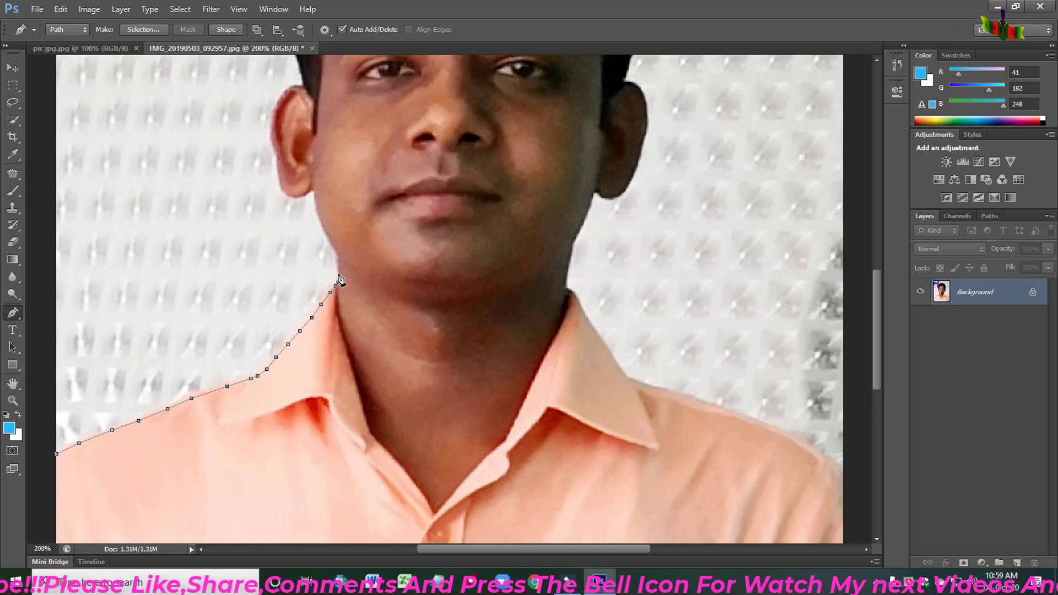
- Extend the Pen path up the left side of the neck and along the jaw to just below the earlobe
click(338, 279)
click(338, 266)
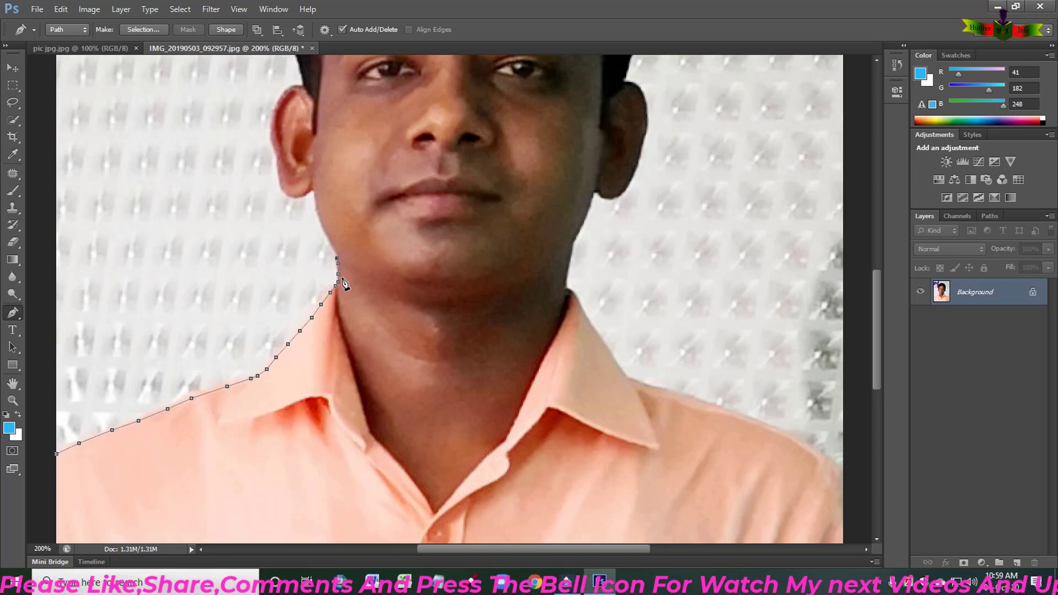
click(333, 250)
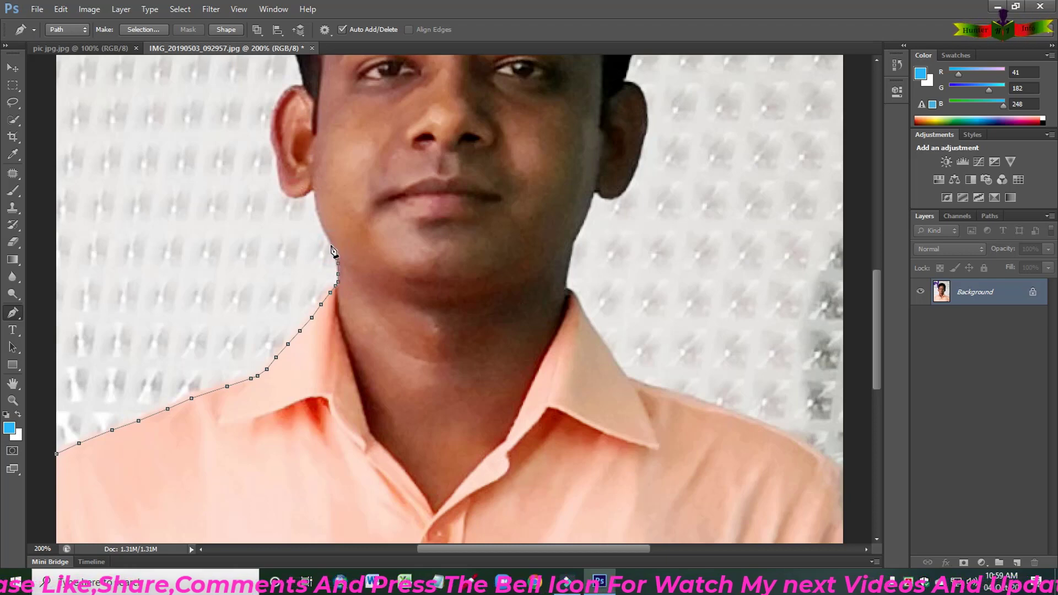
click(326, 239)
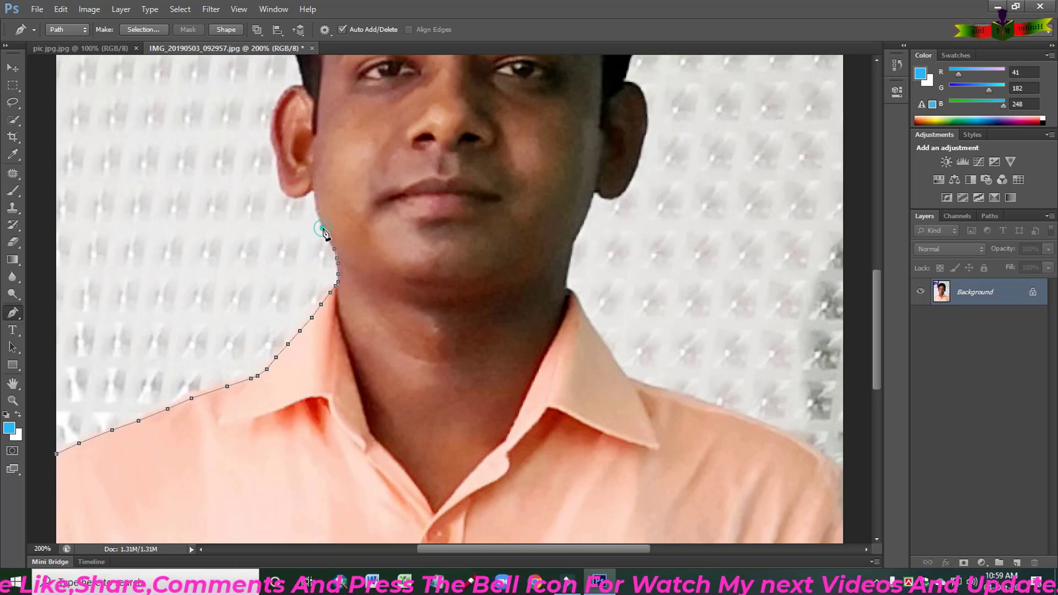
click(320, 222)
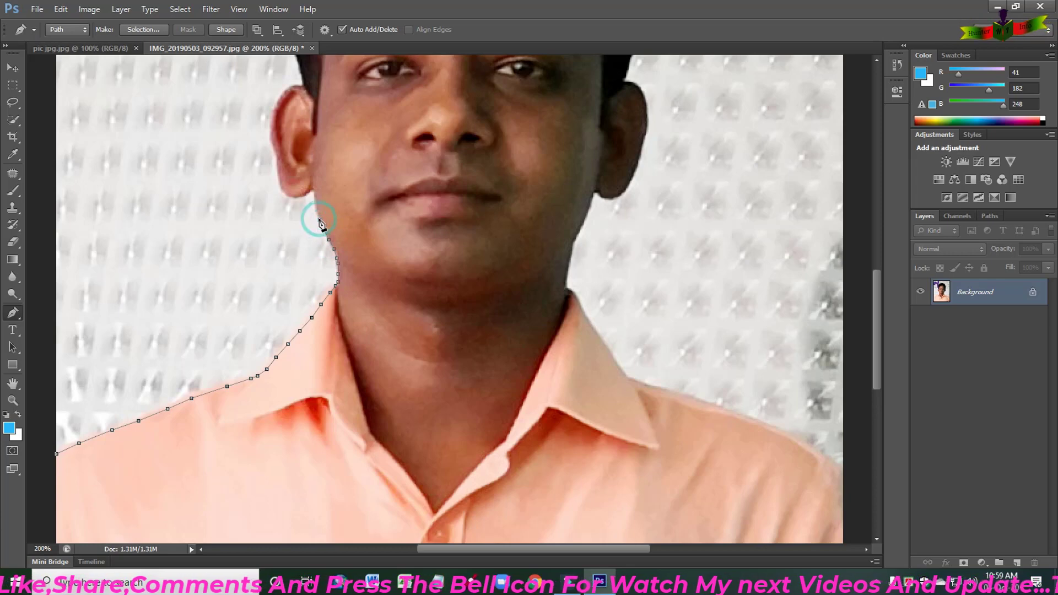
click(318, 210)
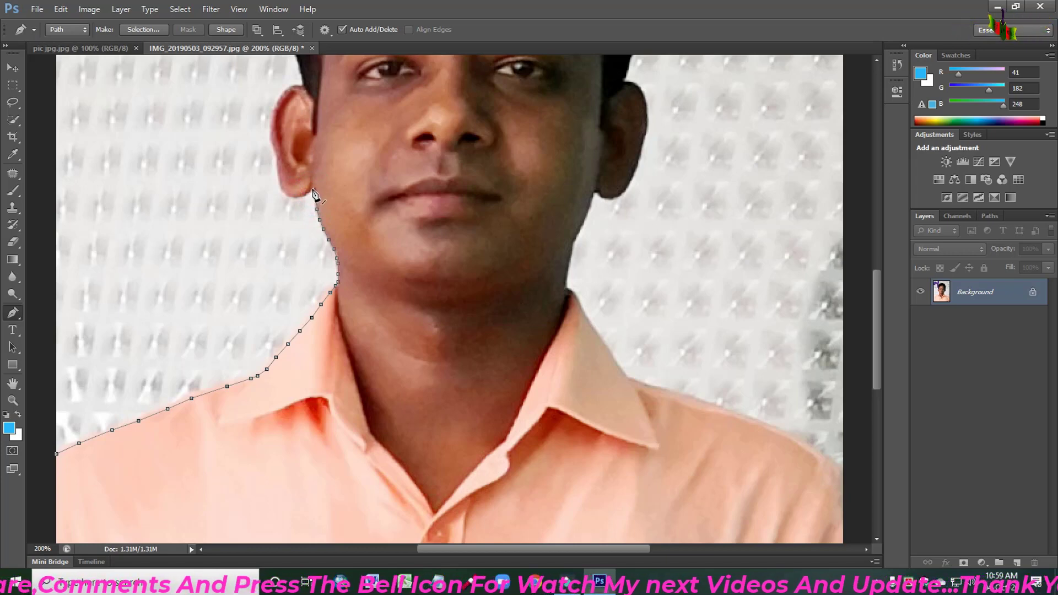
- Trace the Pen path around the left earlobe and up the outer edge of the ear
click(312, 188)
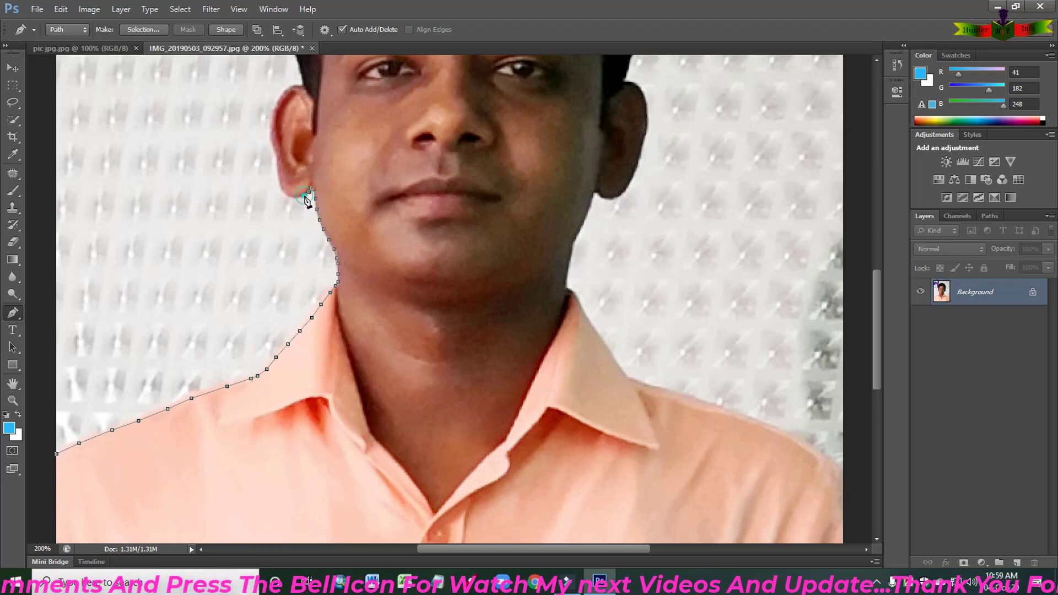
click(292, 197)
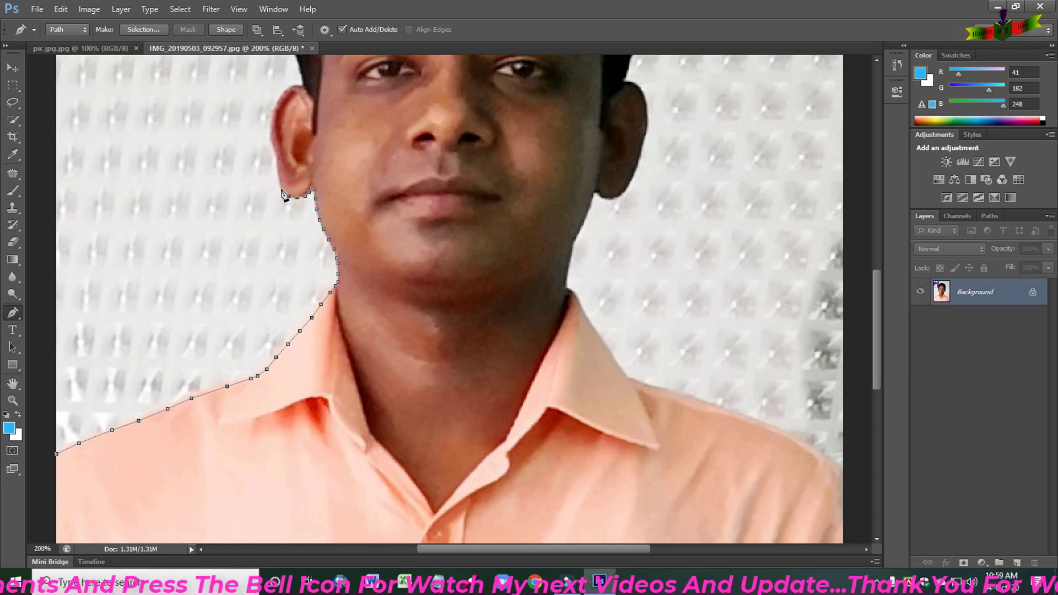
click(280, 183)
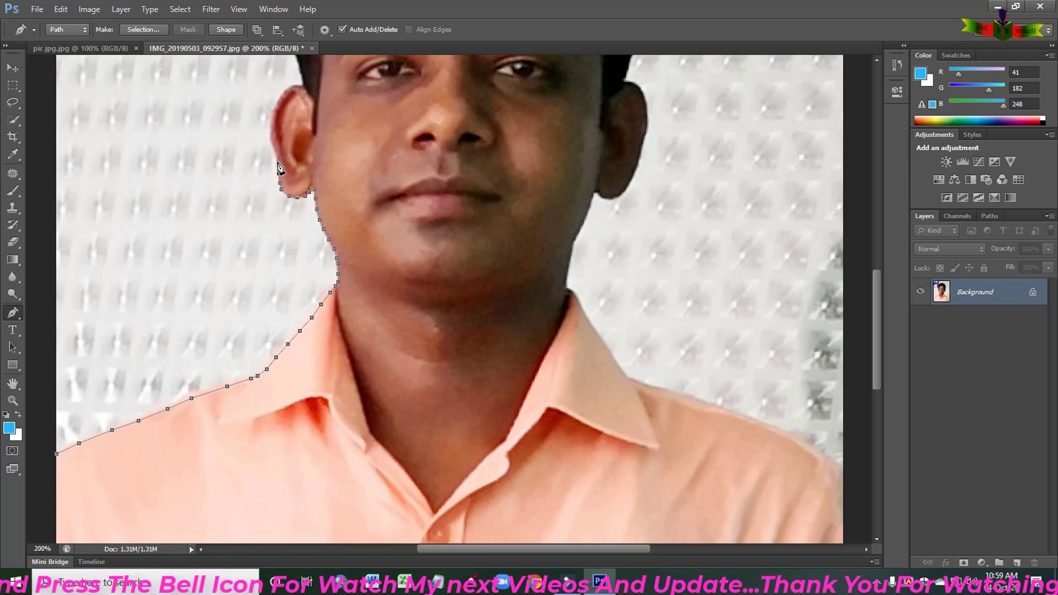
click(277, 155)
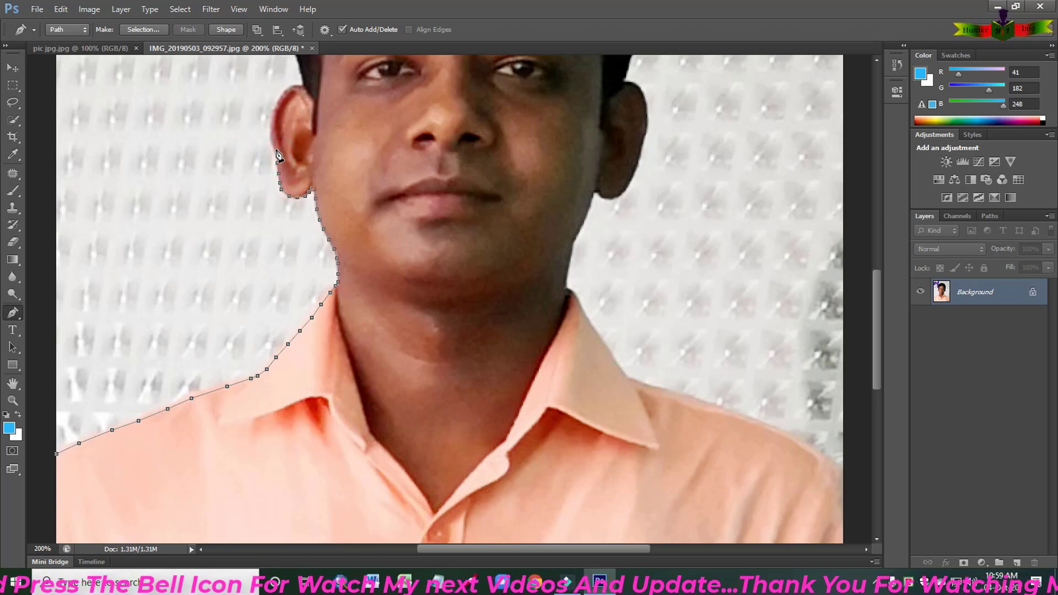
click(271, 141)
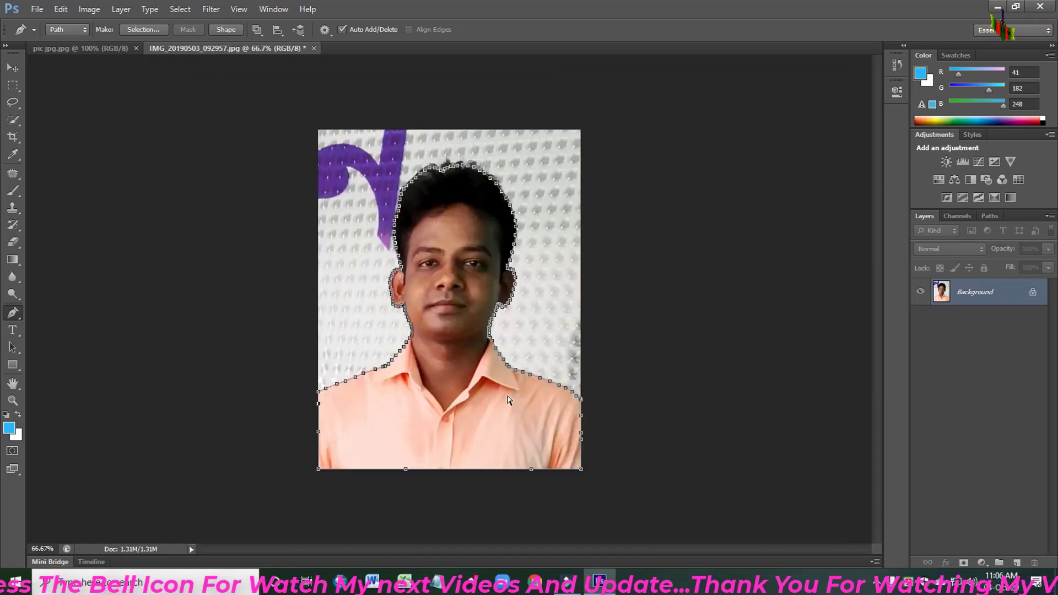
- Complete the Pen path around the man's whole outline and convert it to a selection
key(ctrl+plus)
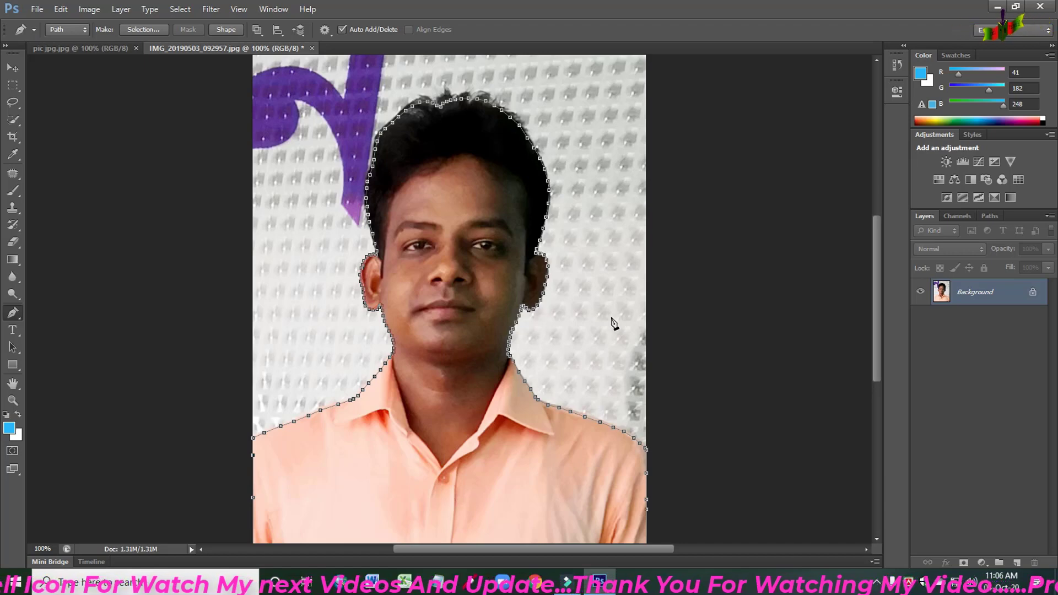
key(ctrl+Return)
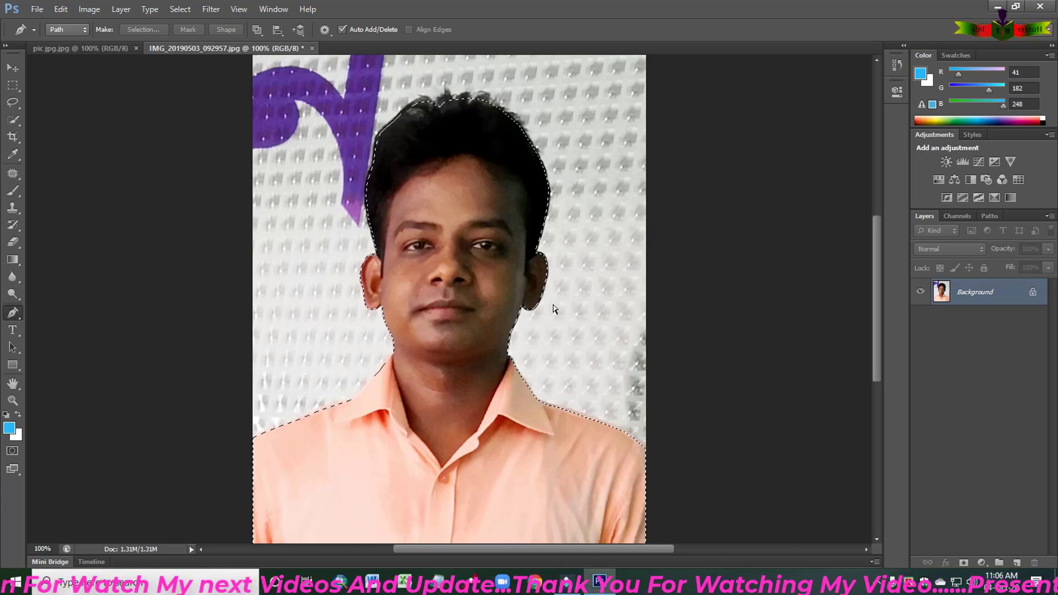
key(ctrl+minus)
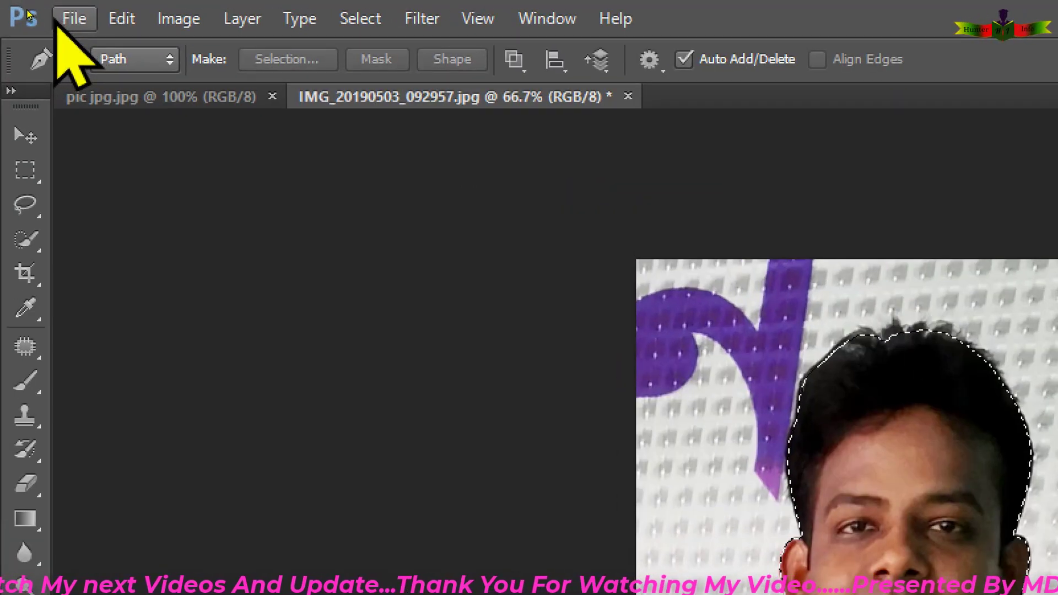
- Start a new document with a width of 45 and a height of 55, measured in millimeters
click(69, 20)
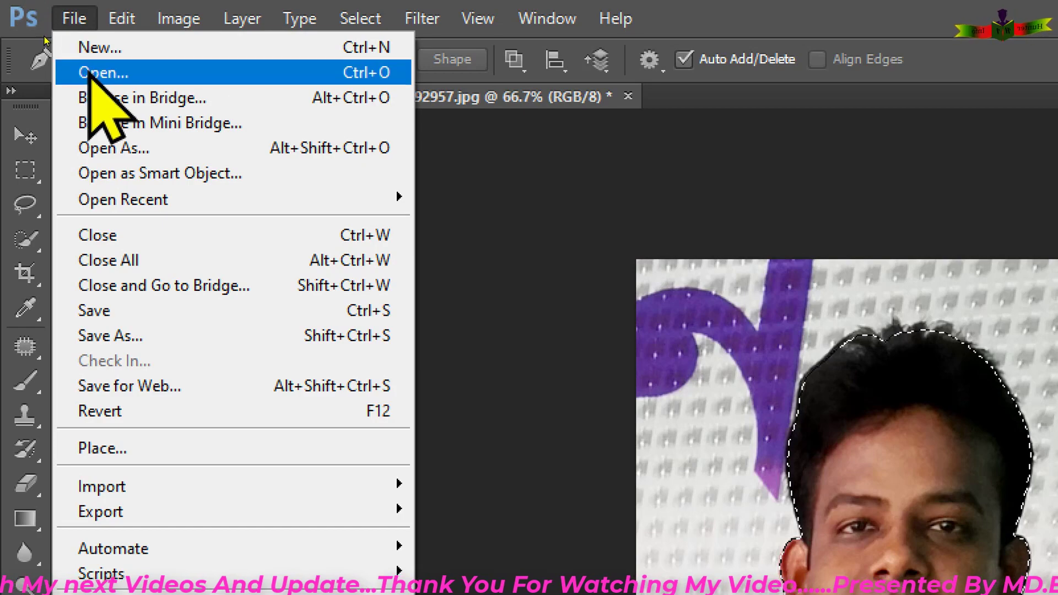
click(91, 49)
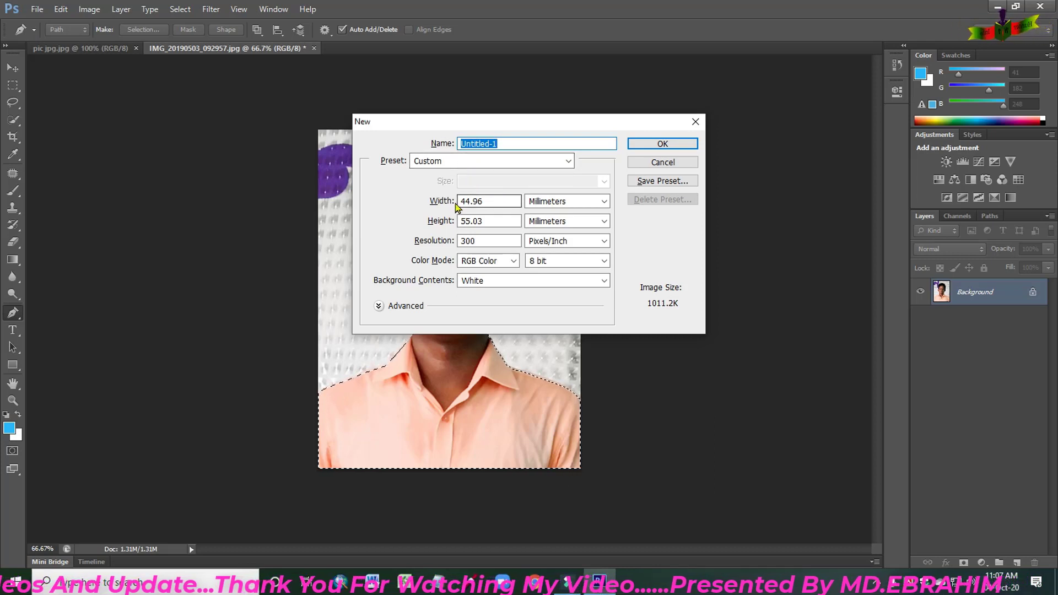
key(alt)
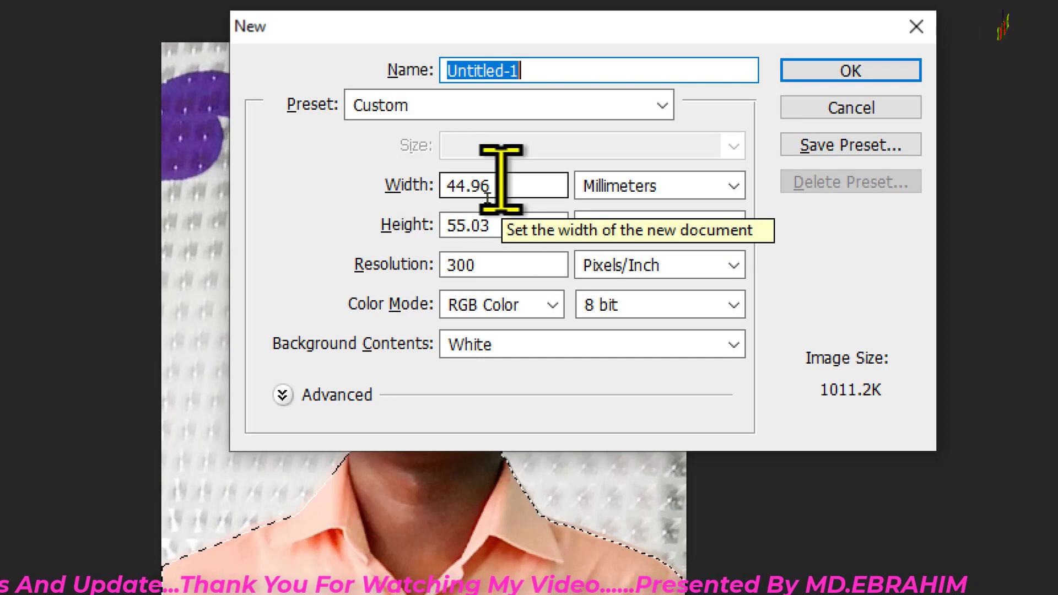
drag(499, 184, 386, 182)
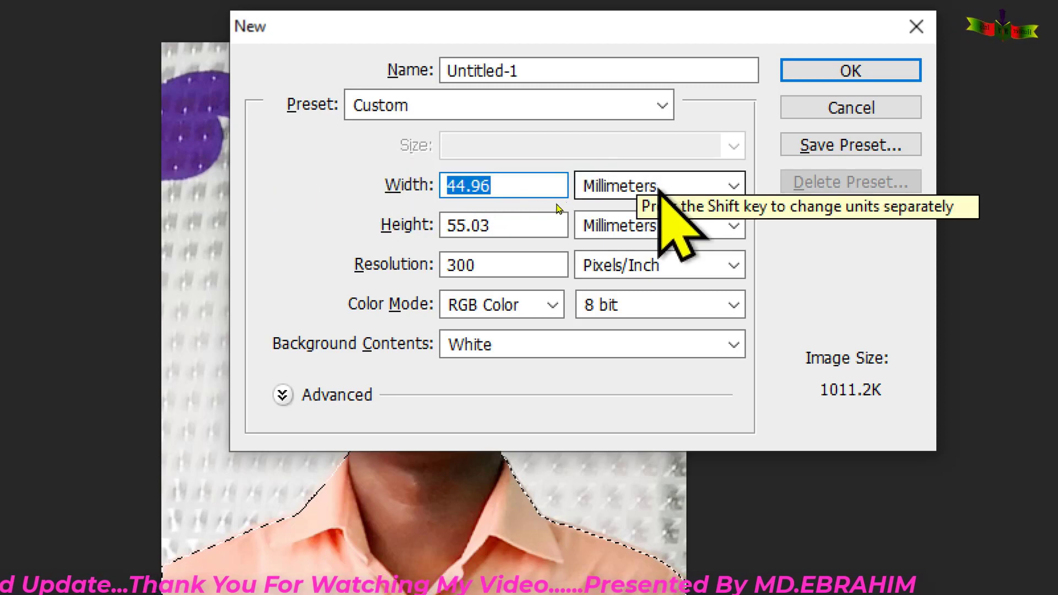
text(45)
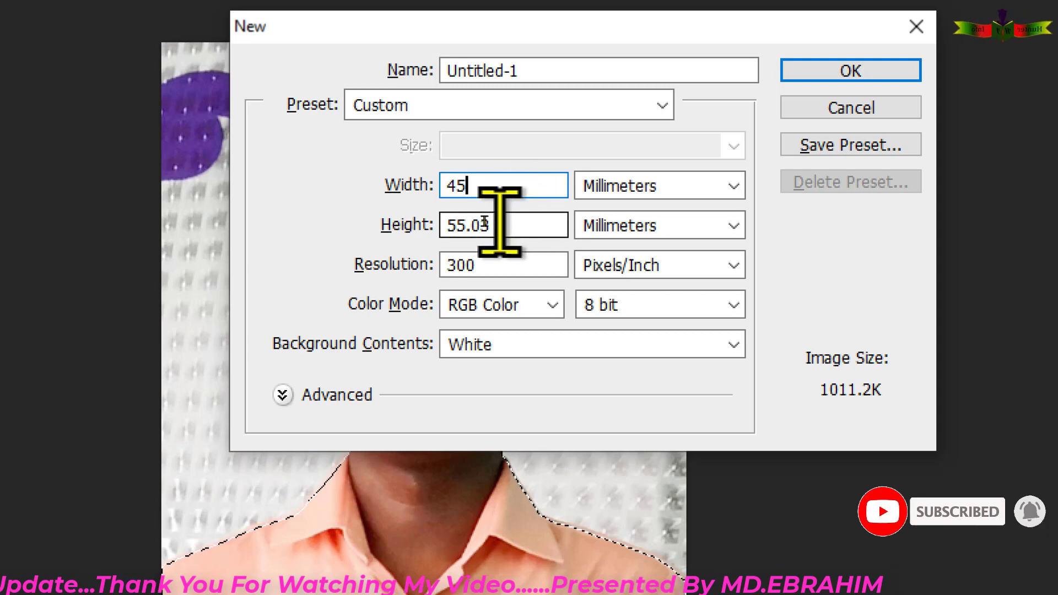
drag(491, 223, 354, 215)
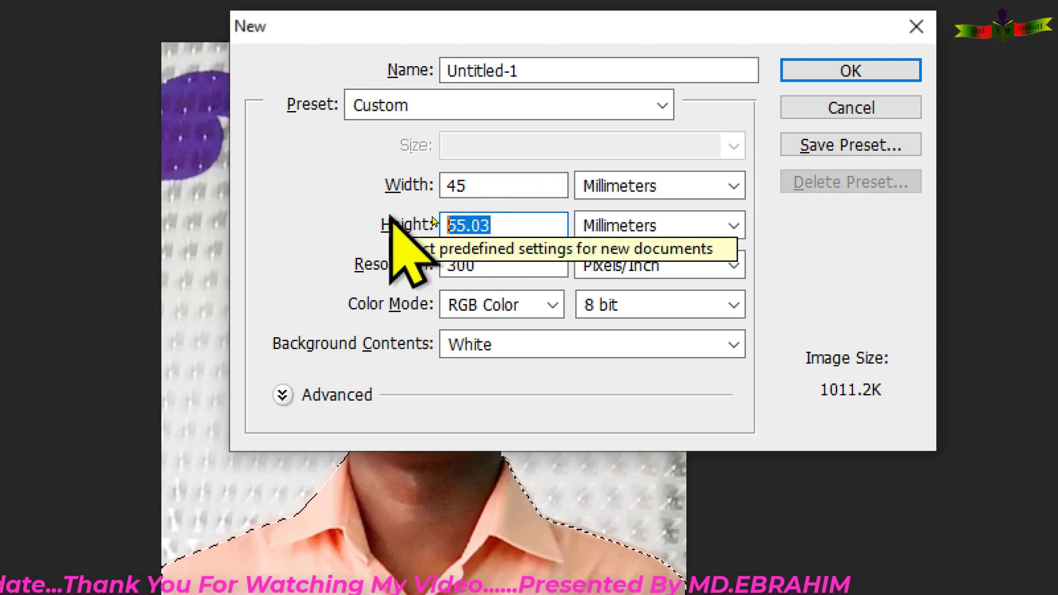
text(55)
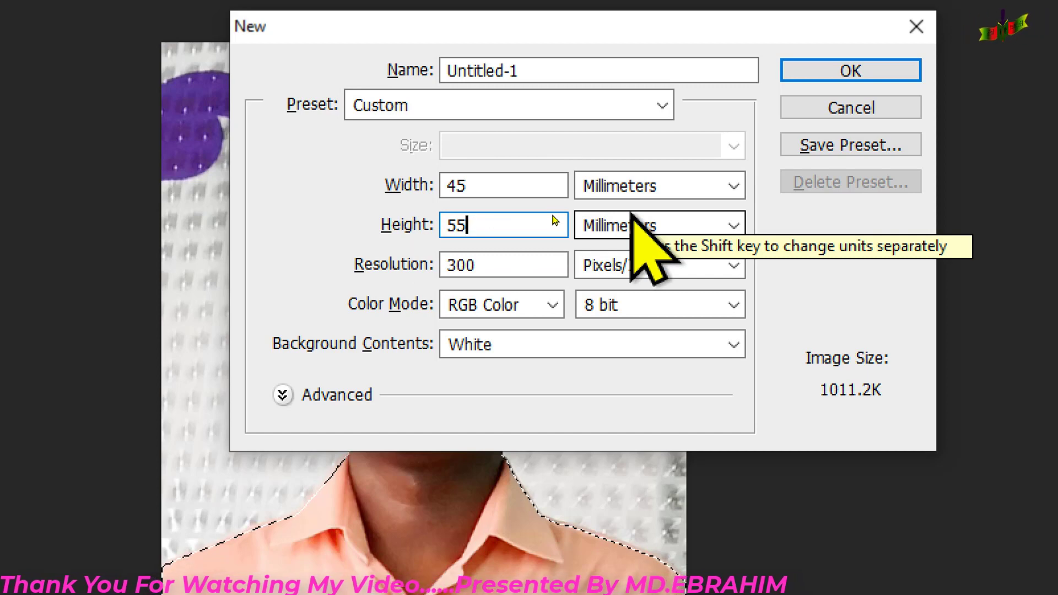
click(673, 188)
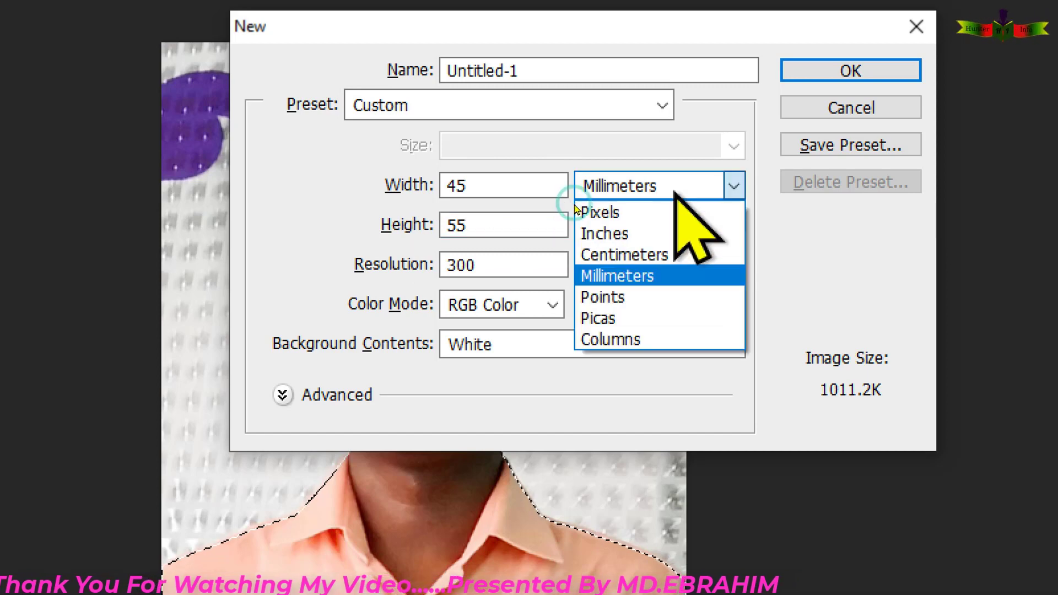
click(665, 279)
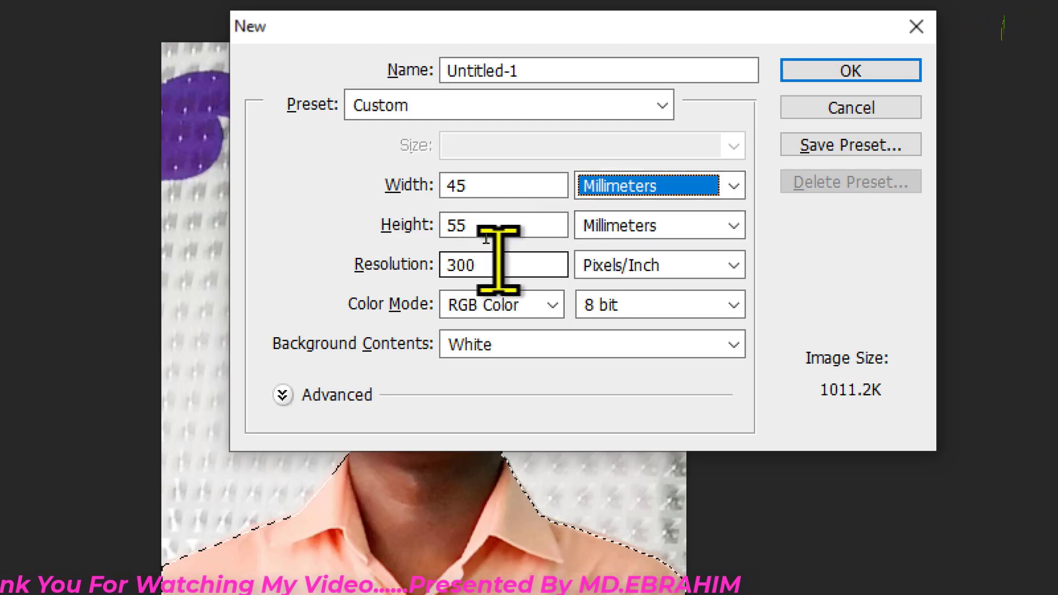
- Set the new document's resolution to 300 pixels/inch and create it
double_click(466, 265)
text(3)
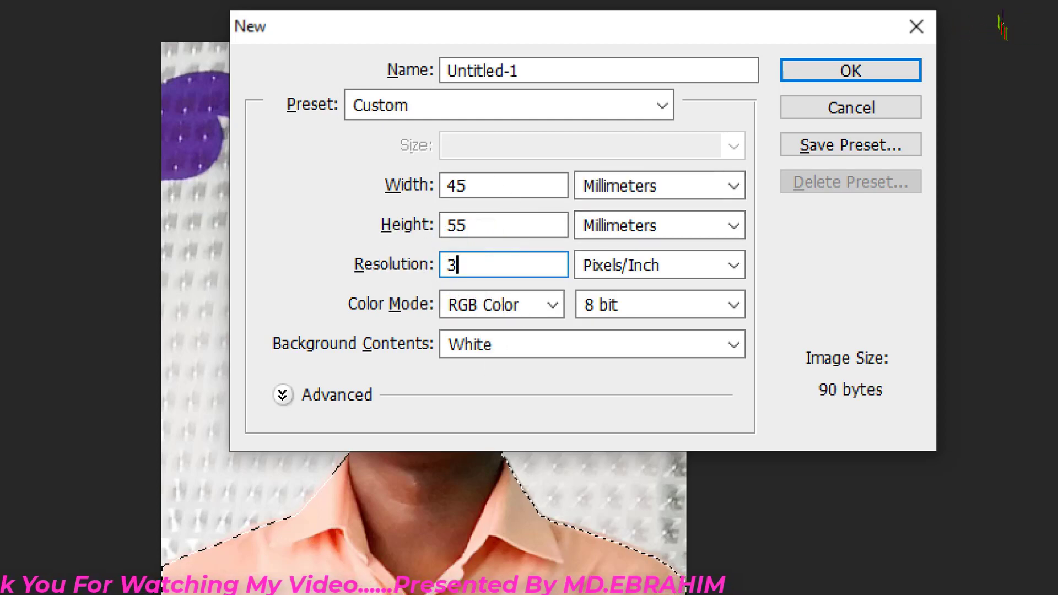
text(00)
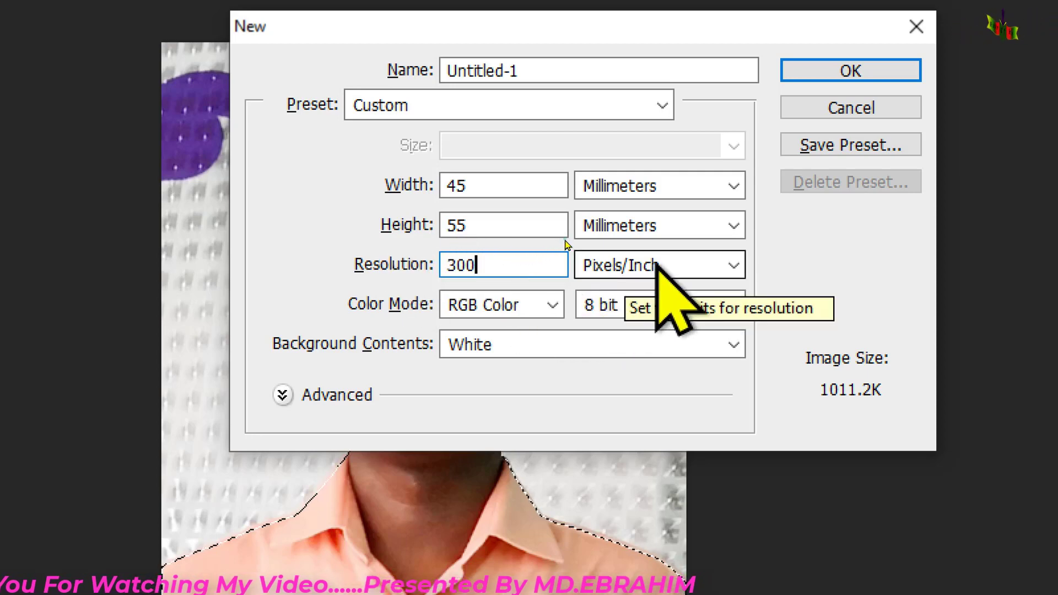
click(657, 265)
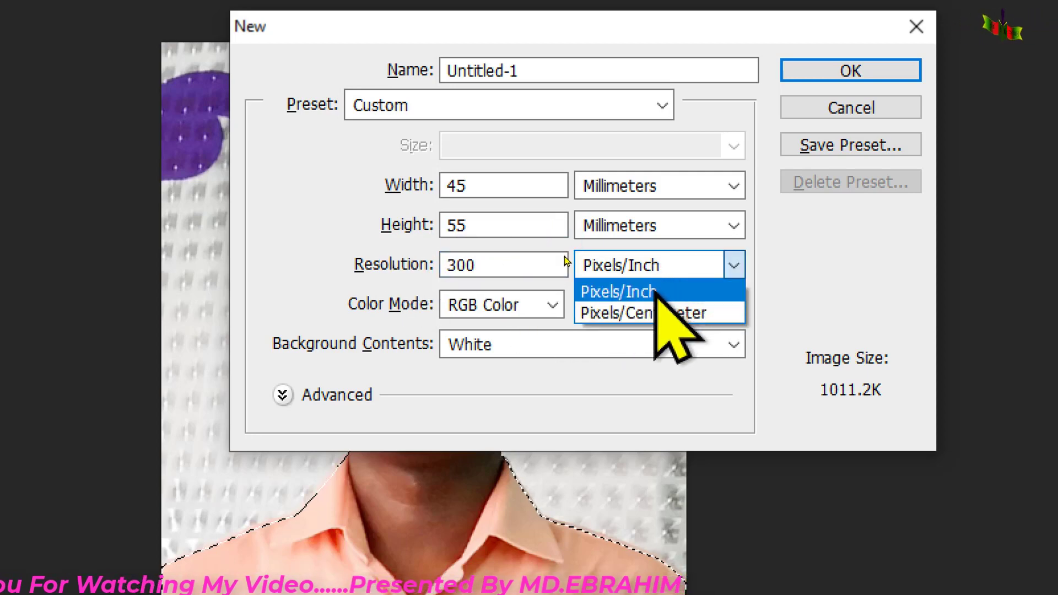
click(564, 259)
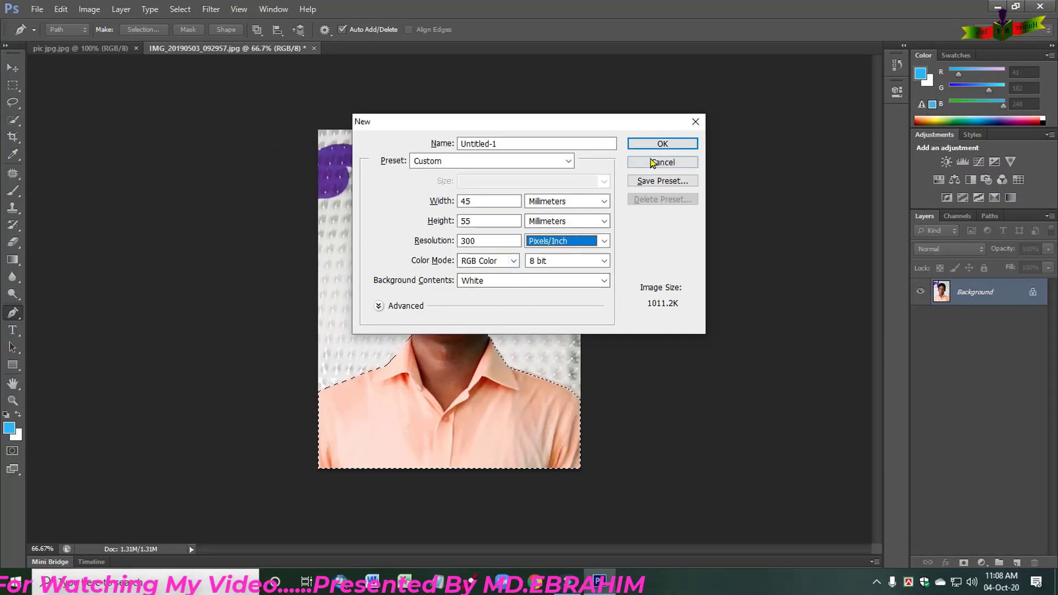
click(663, 144)
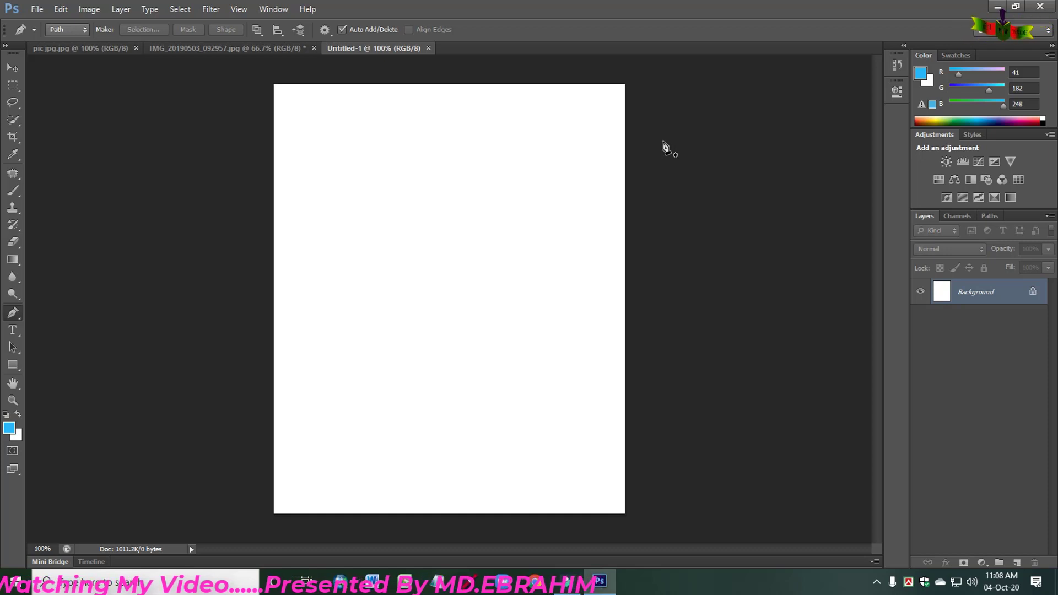
- Move the selected cutout of the man from IMG_20190503_092957.jpg into the new blank document
click(222, 49)
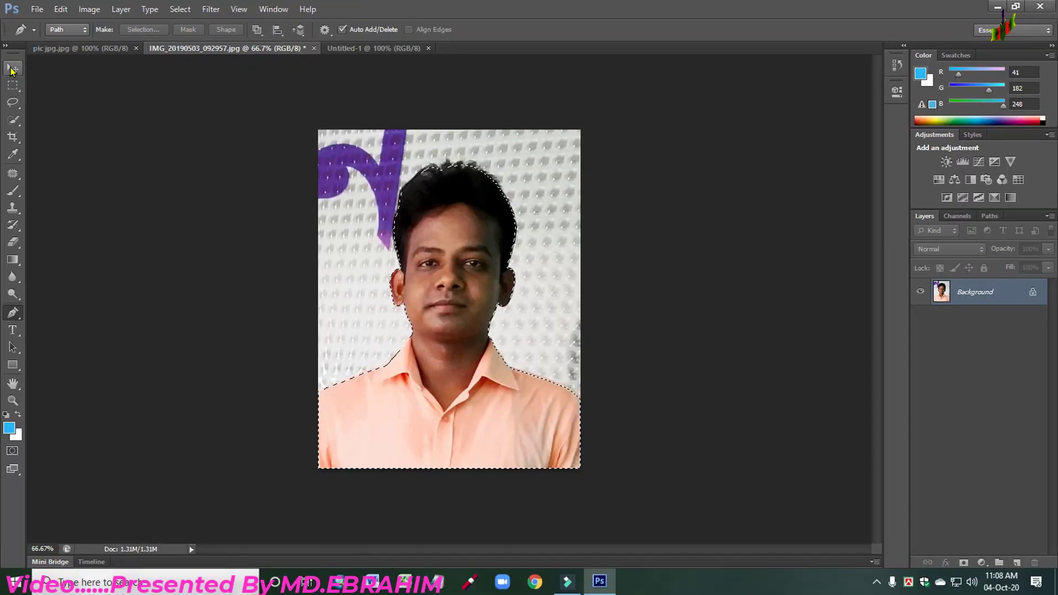
click(17, 77)
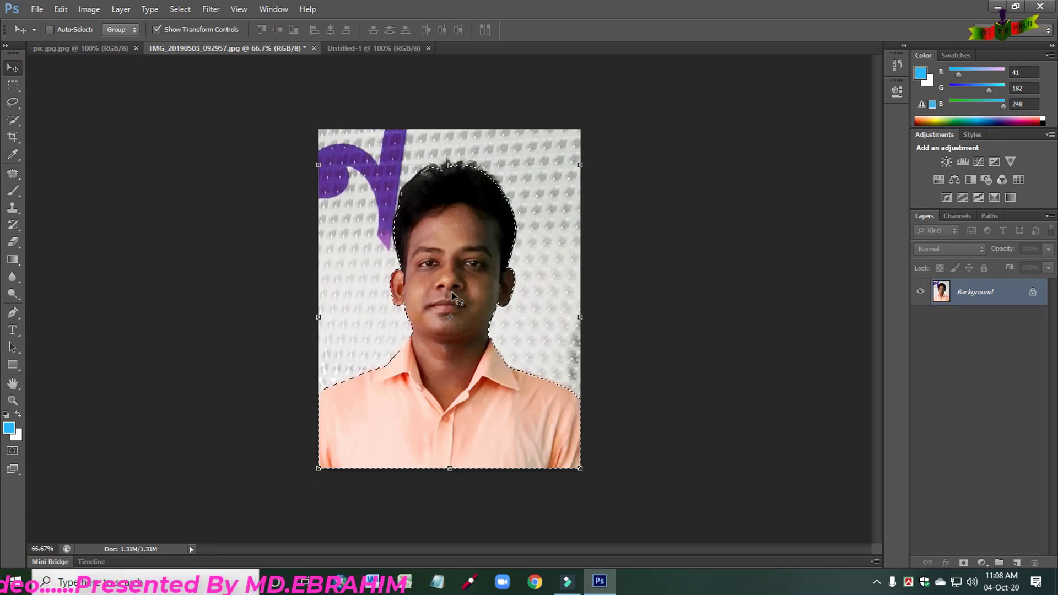
drag(452, 298, 406, 268)
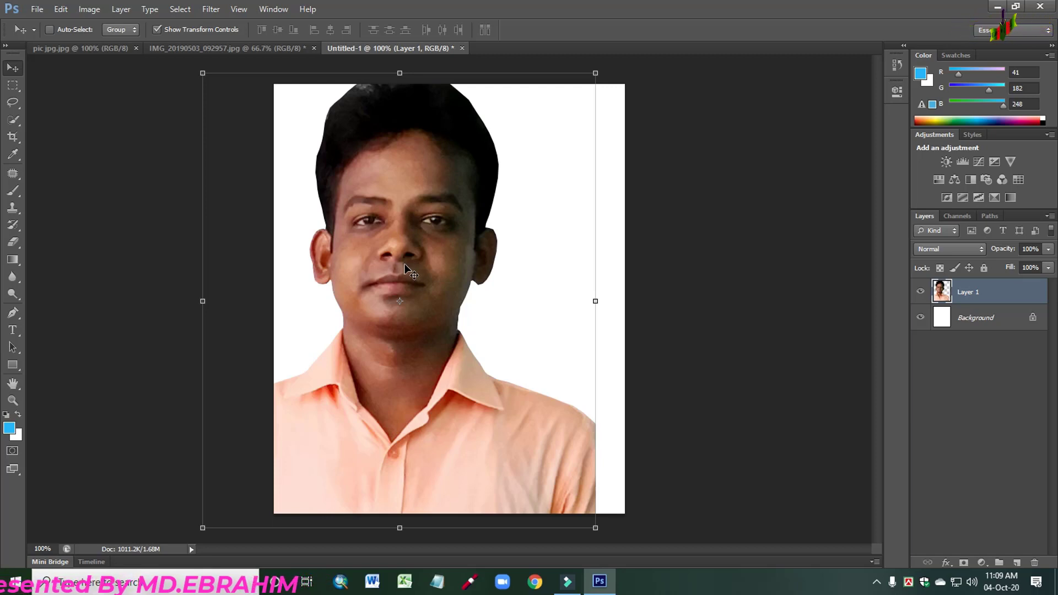
- Scale the cutout to 89.24% width and 85.34% height, spanning the canvas width with the shirt resting on the canvas's lower edge
key(ctrl+t)
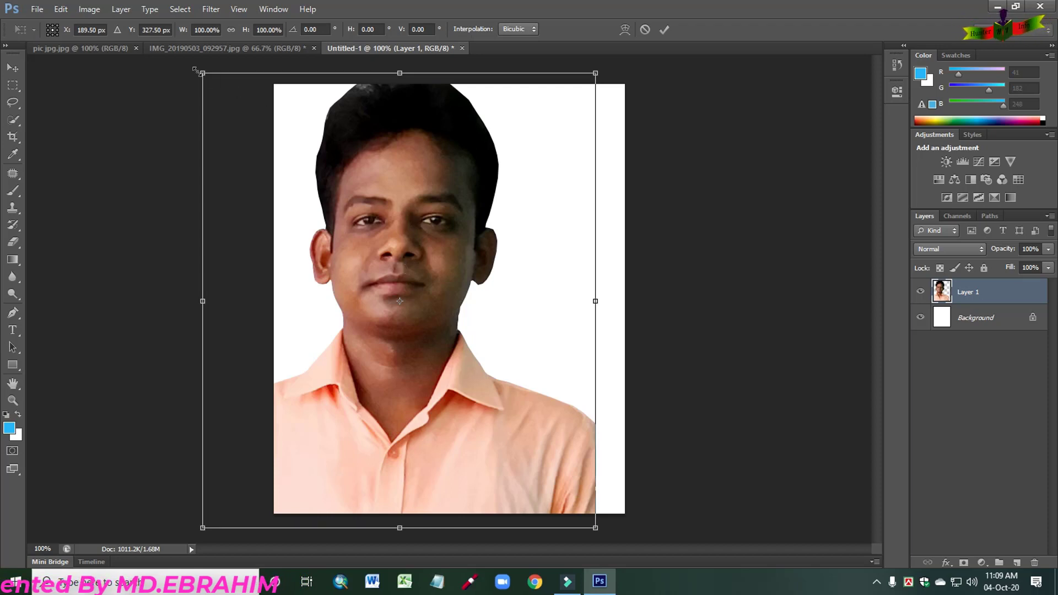
drag(202, 73, 274, 126)
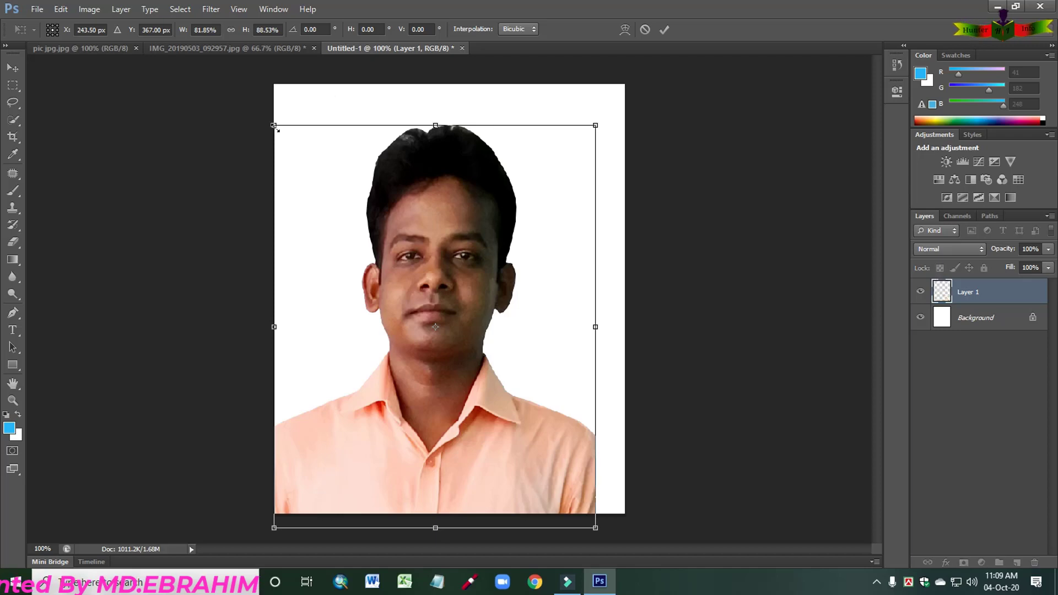
drag(435, 527, 436, 508)
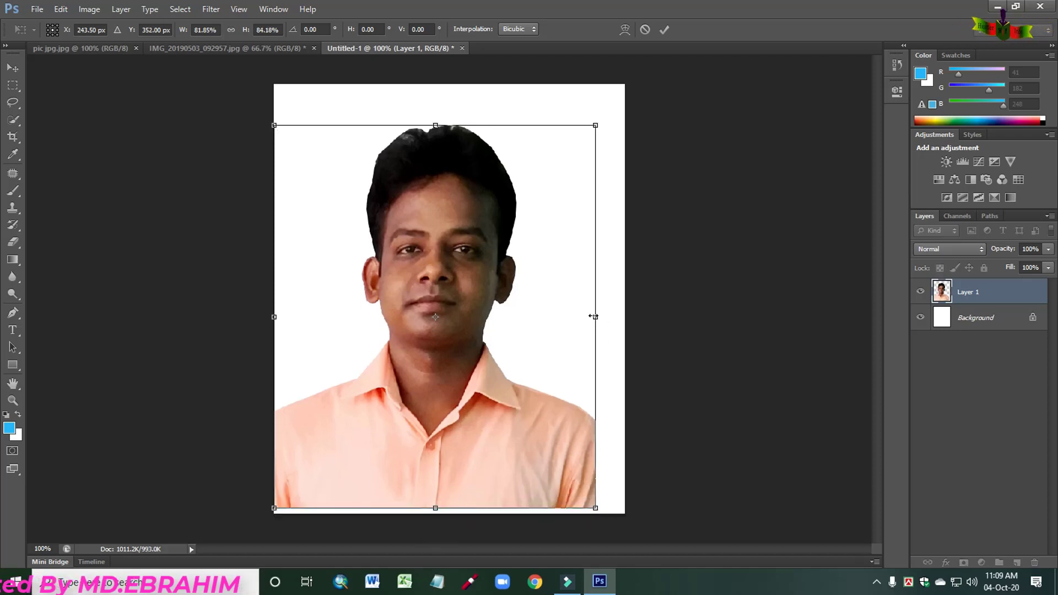
drag(595, 317, 625, 317)
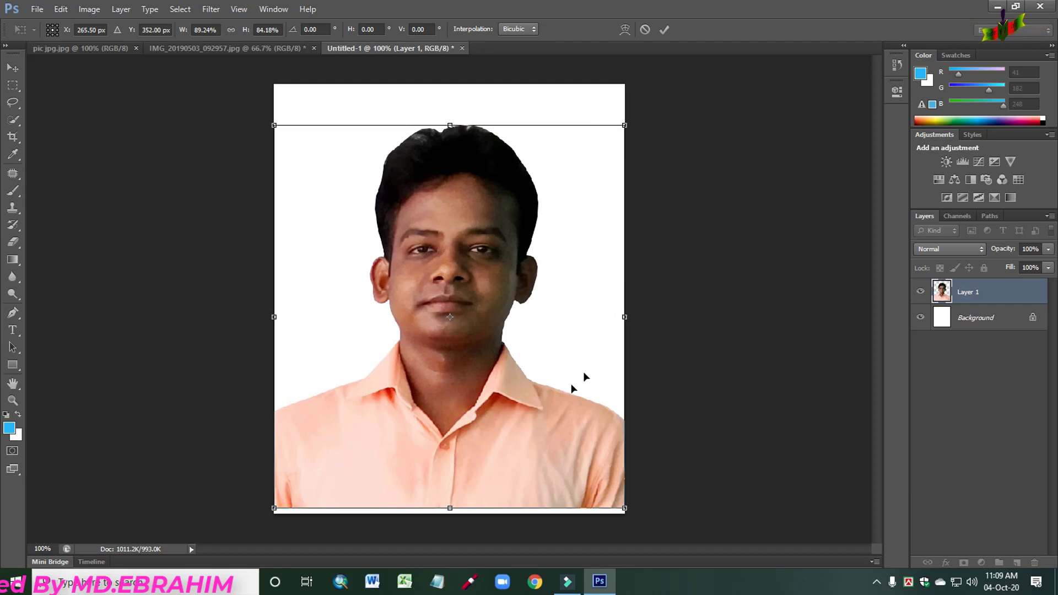
click(450, 509)
drag(451, 508, 451, 513)
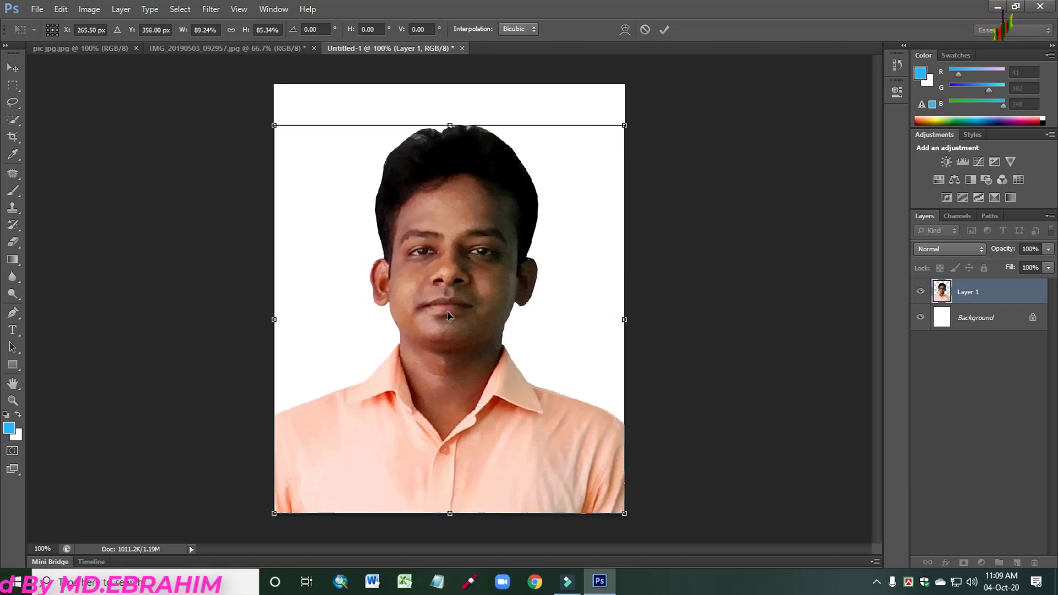
mouse_move(450, 125)
mouse_down()
mouse_move(451, 104)
mouse_move(450, 116)
mouse_up()
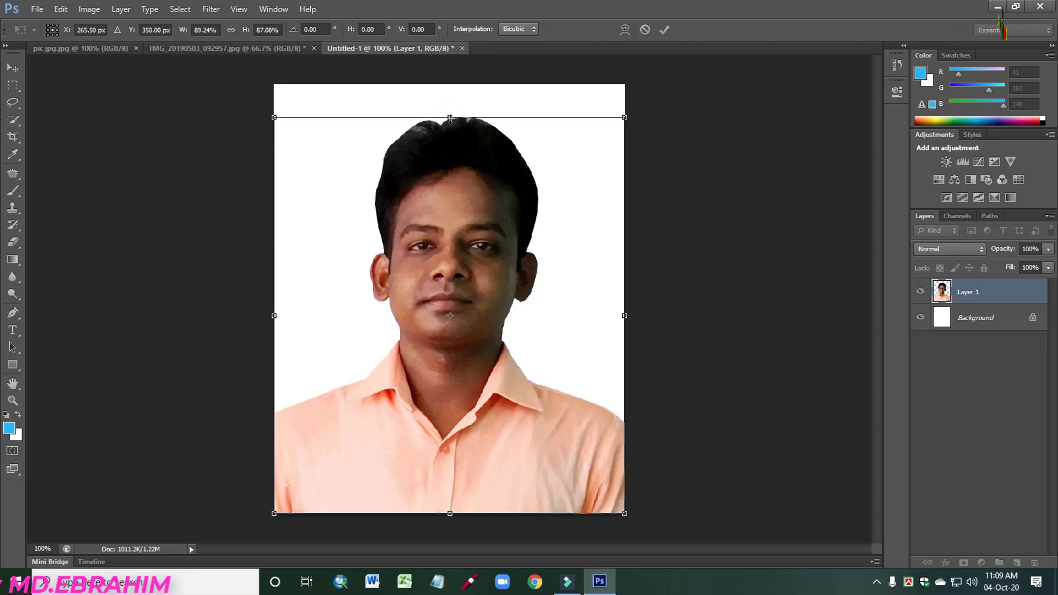
drag(451, 118, 451, 120)
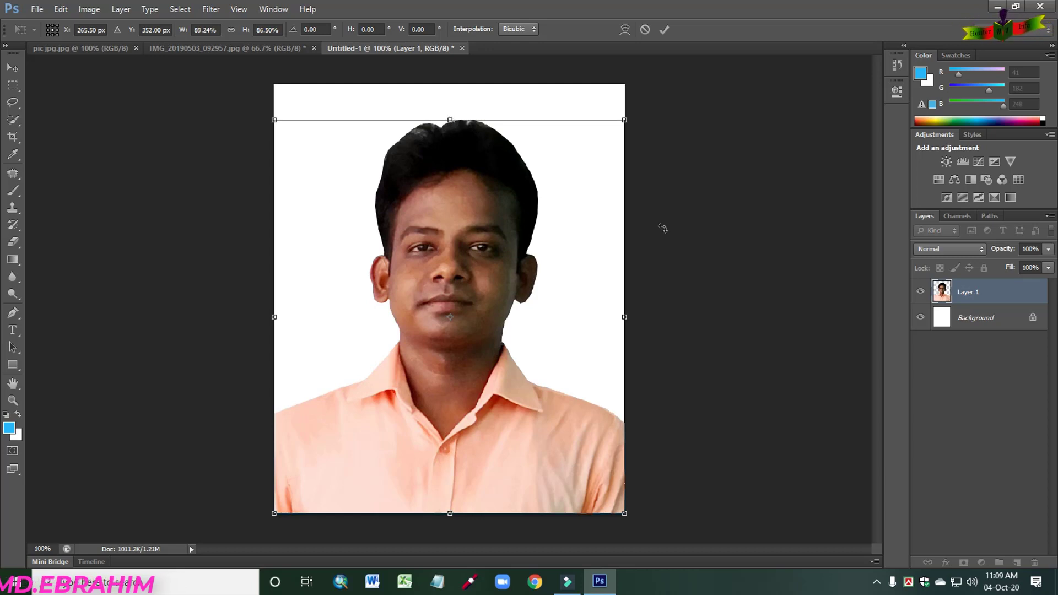
drag(448, 118, 451, 126)
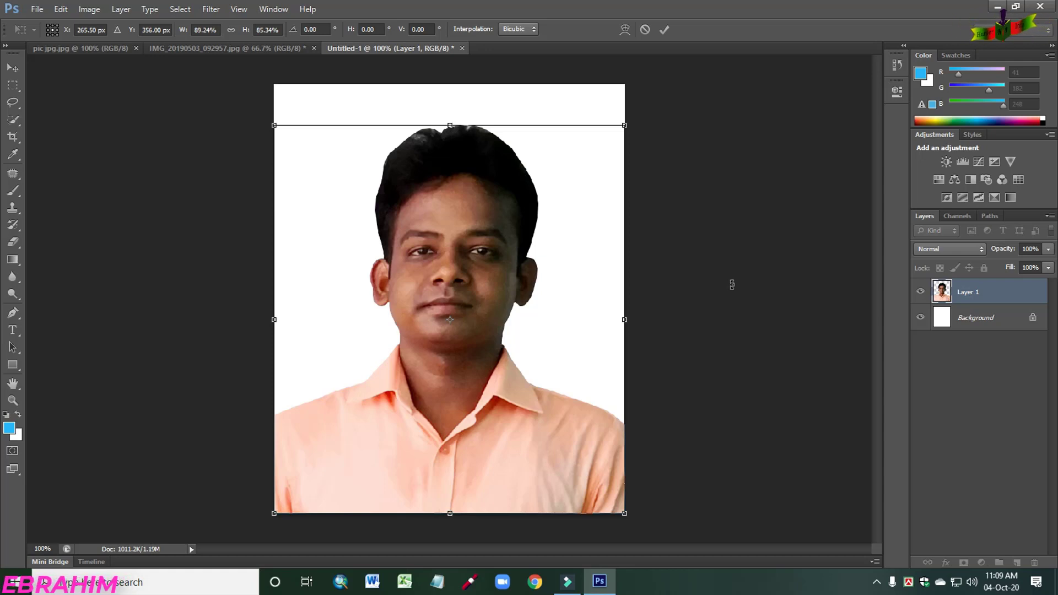
key(Return)
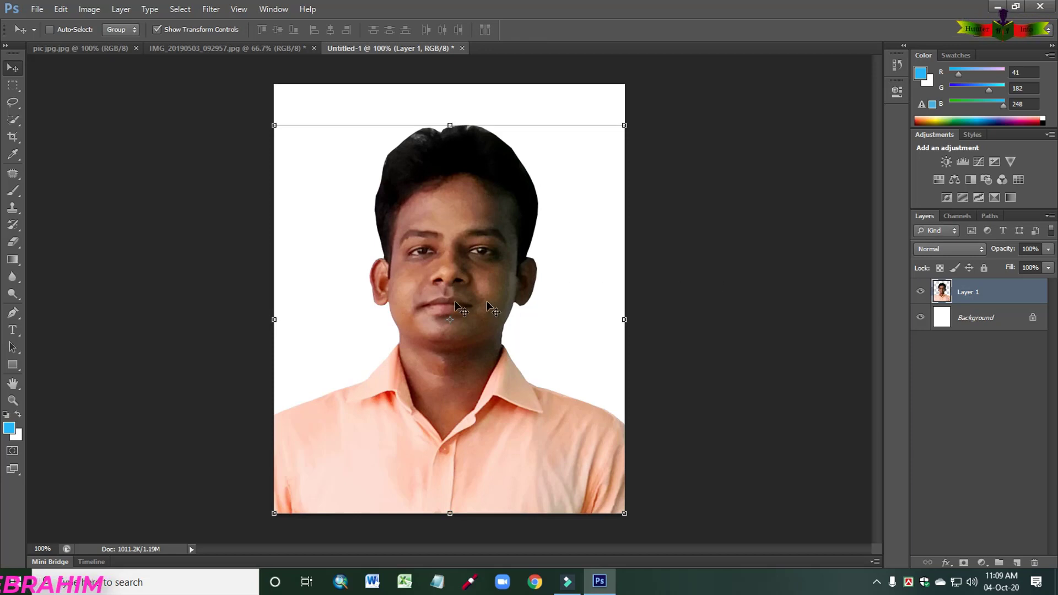
- Set the foreground color to blue 0338fc and fill the Background layer with it
click(985, 319)
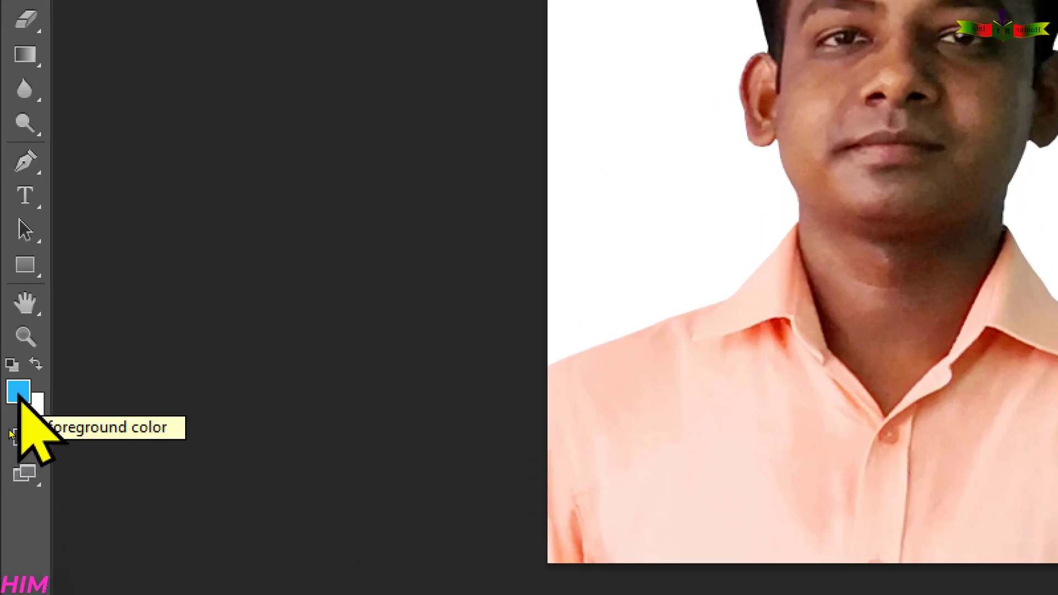
click(20, 396)
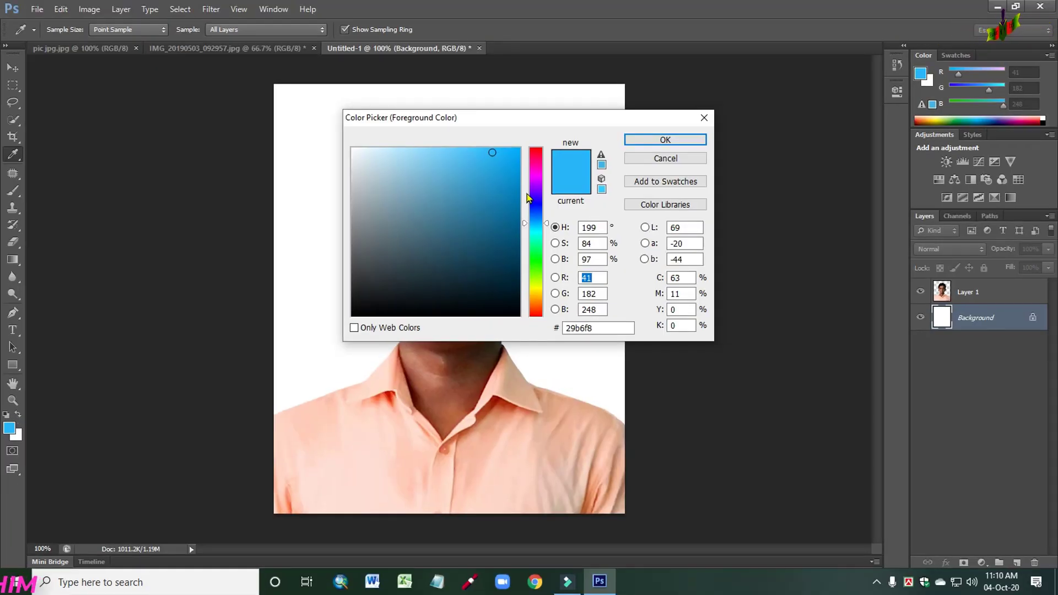
text(3)
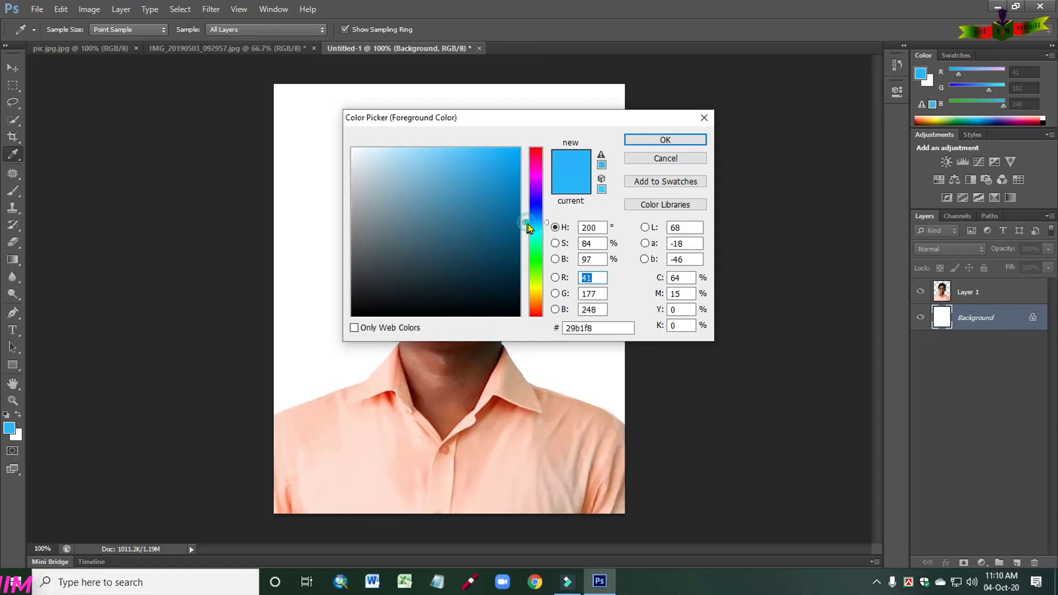
drag(528, 224, 529, 210)
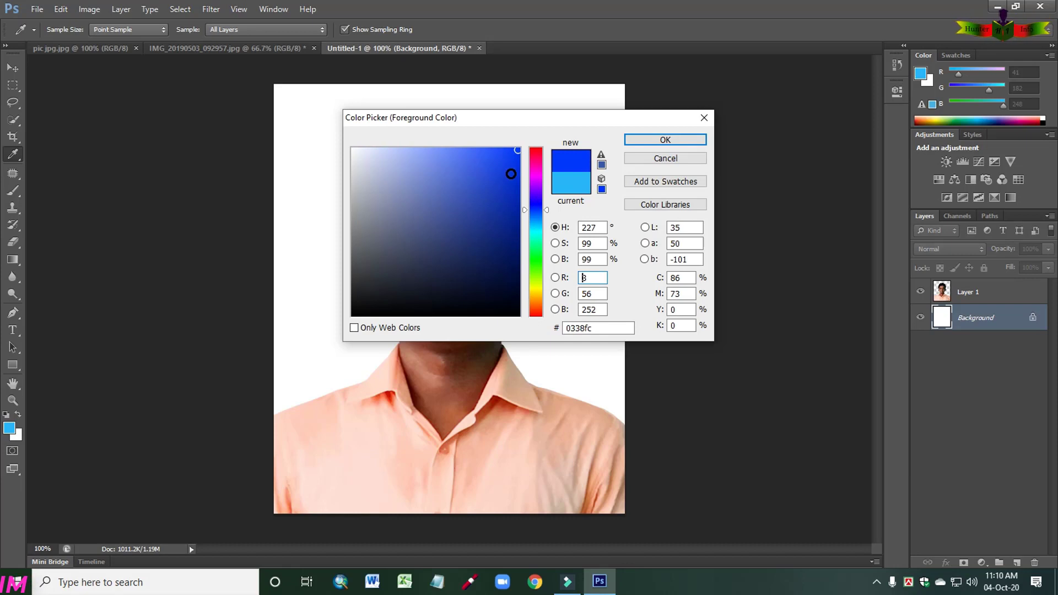
click(651, 142)
key(v)
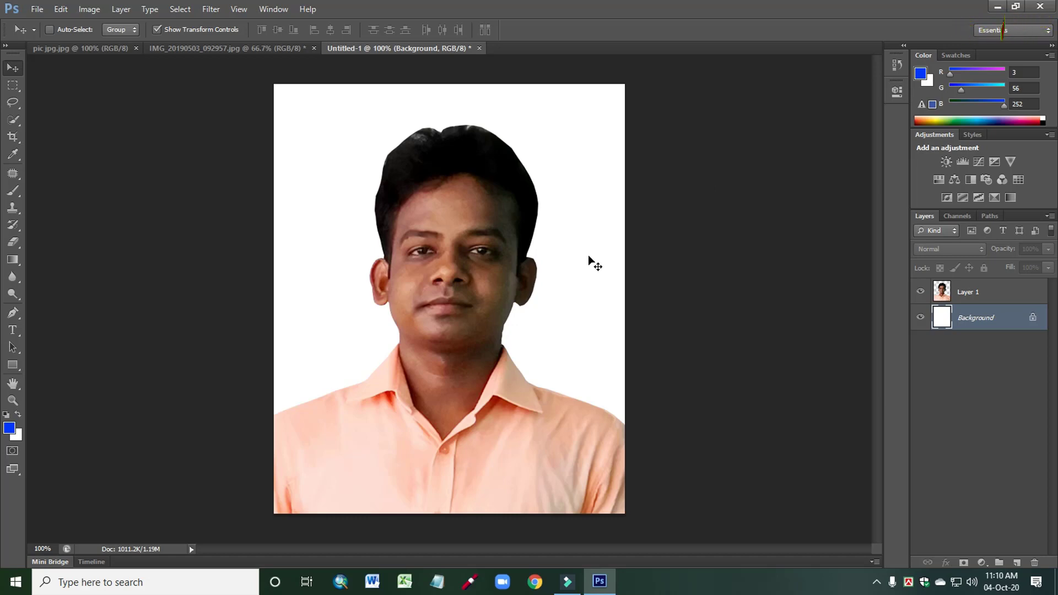
key(alt+BackSpace)
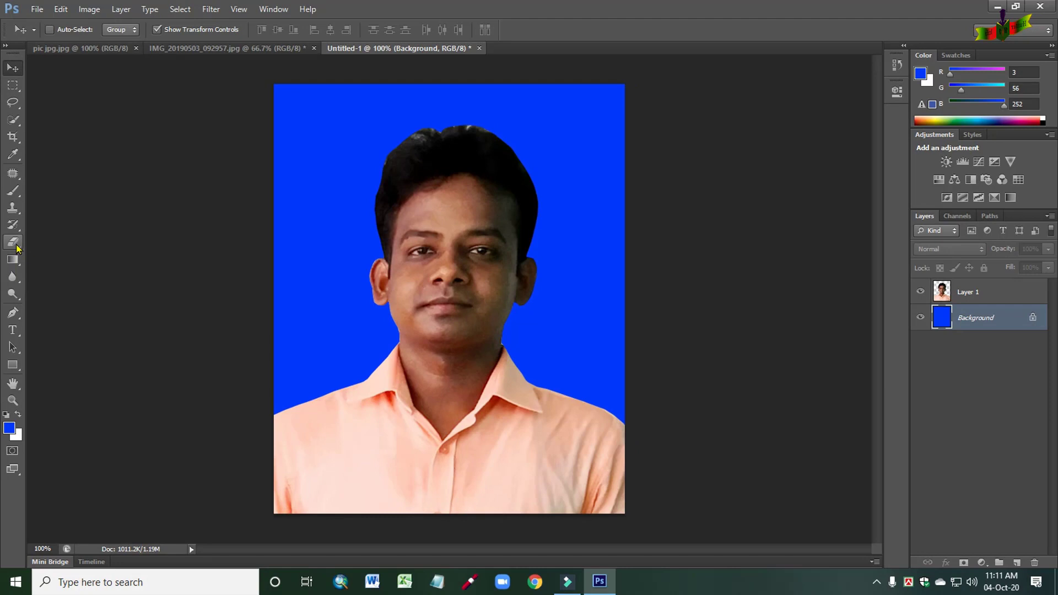
- Erase a small spot on the blue Background layer beside the man's head with the size 8 Eraser
click(33, 250)
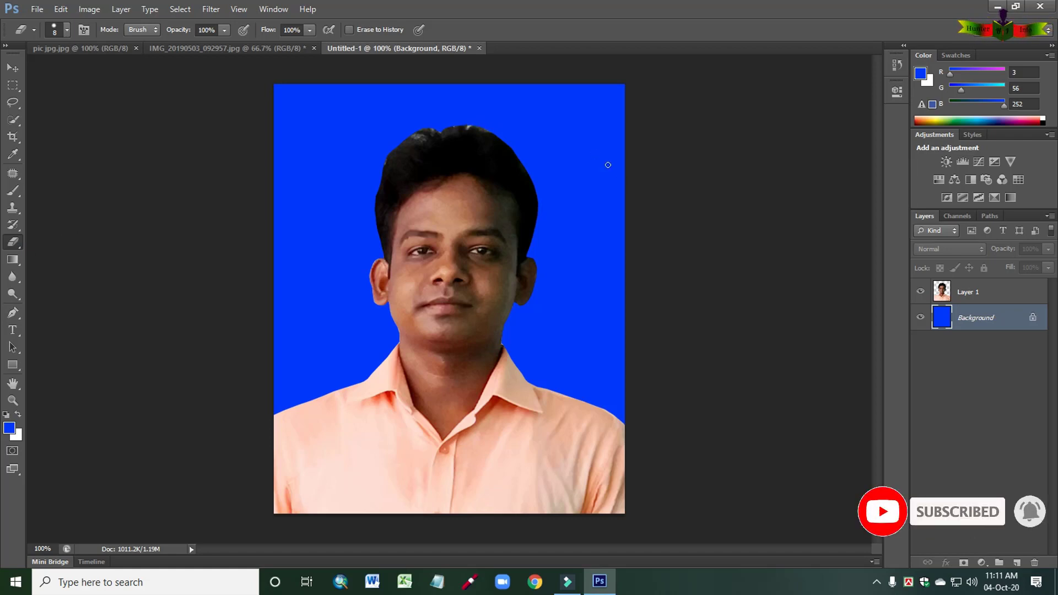
click(971, 292)
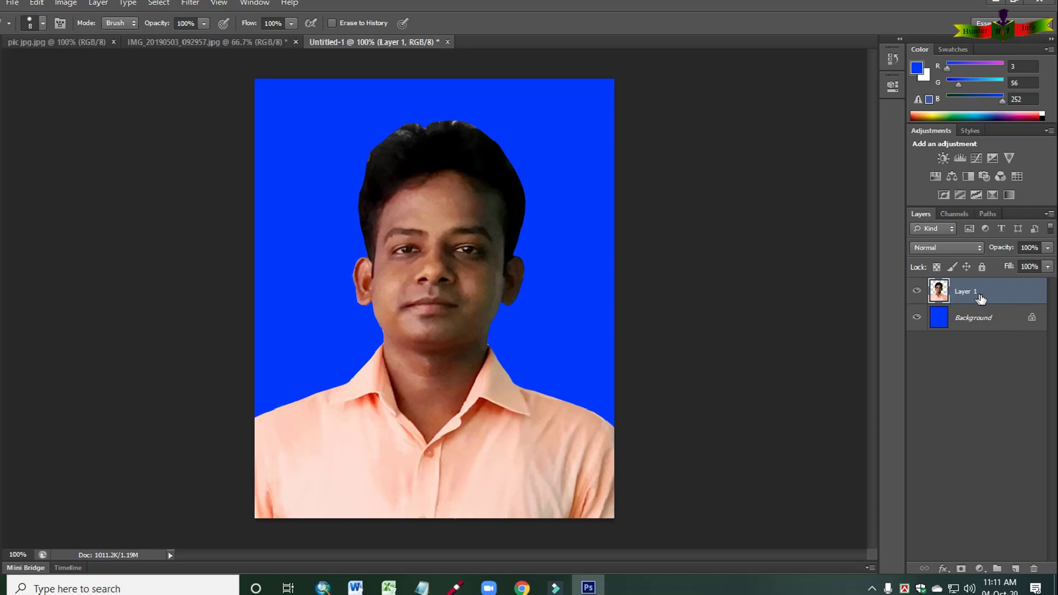
click(986, 317)
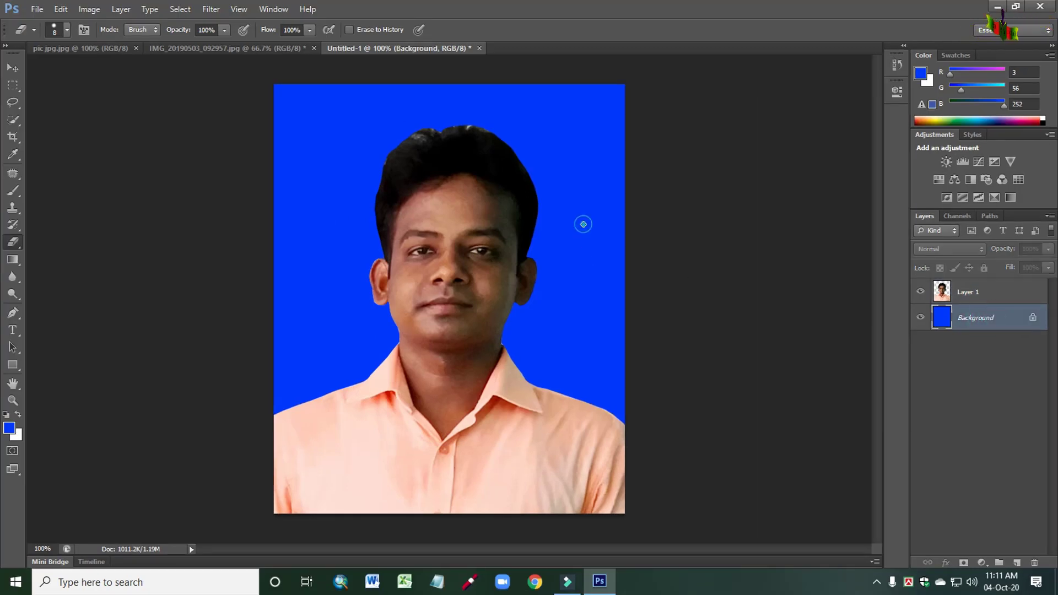
click(584, 224)
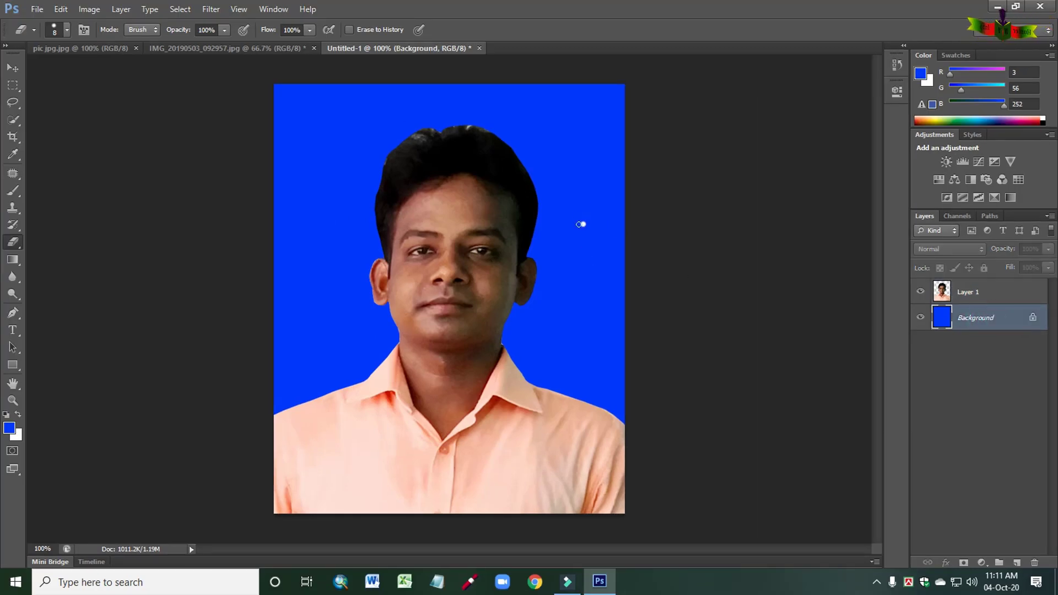
- Try an Eraser stroke on the blue Background layer beside the man's head and undo both eraser marks there
drag(591, 160, 599, 256)
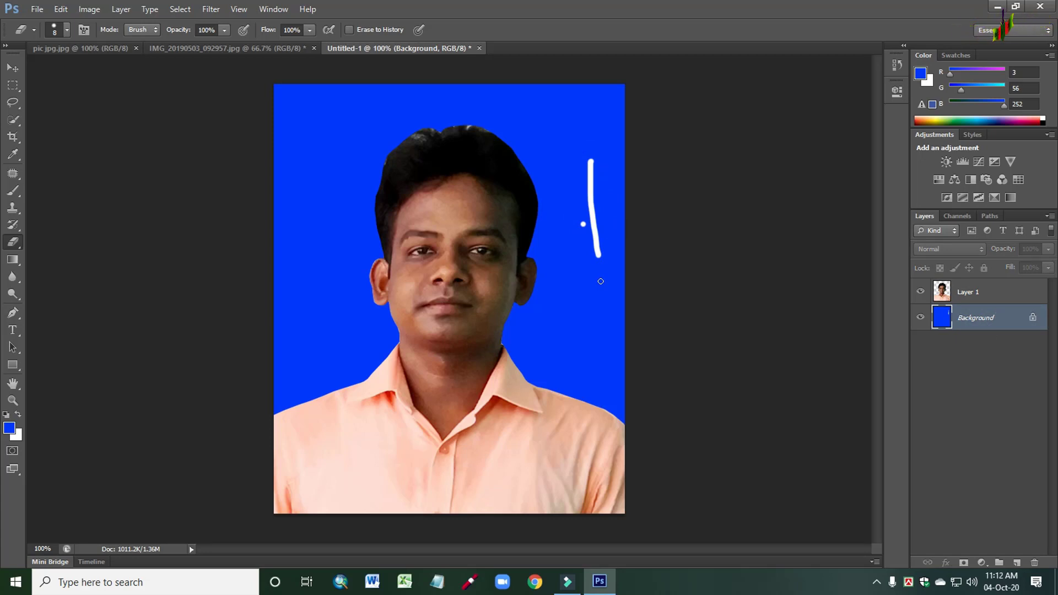
key(ctrl+z)
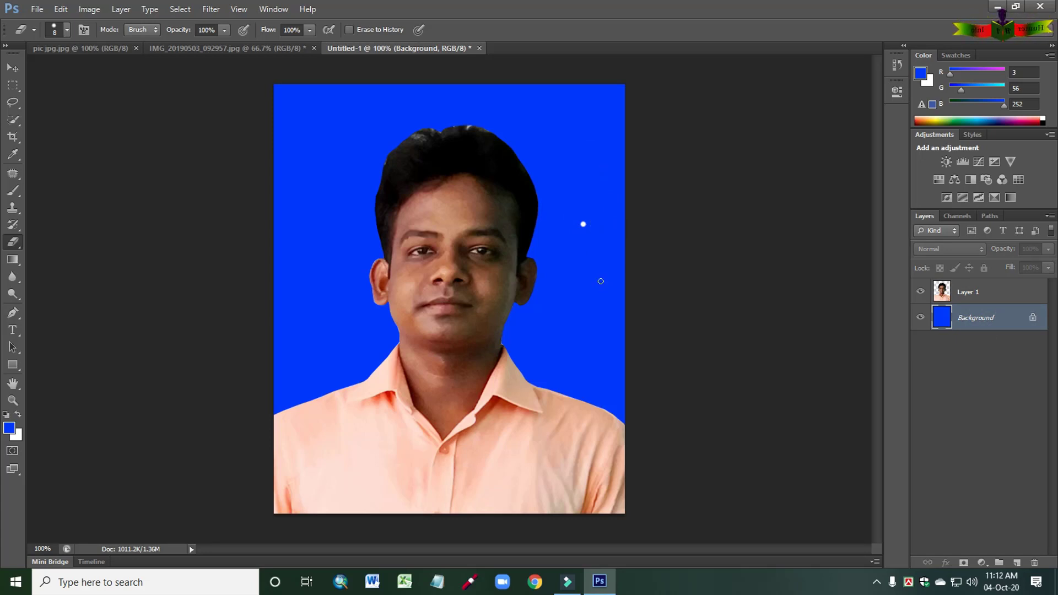
key(ctrl+z)
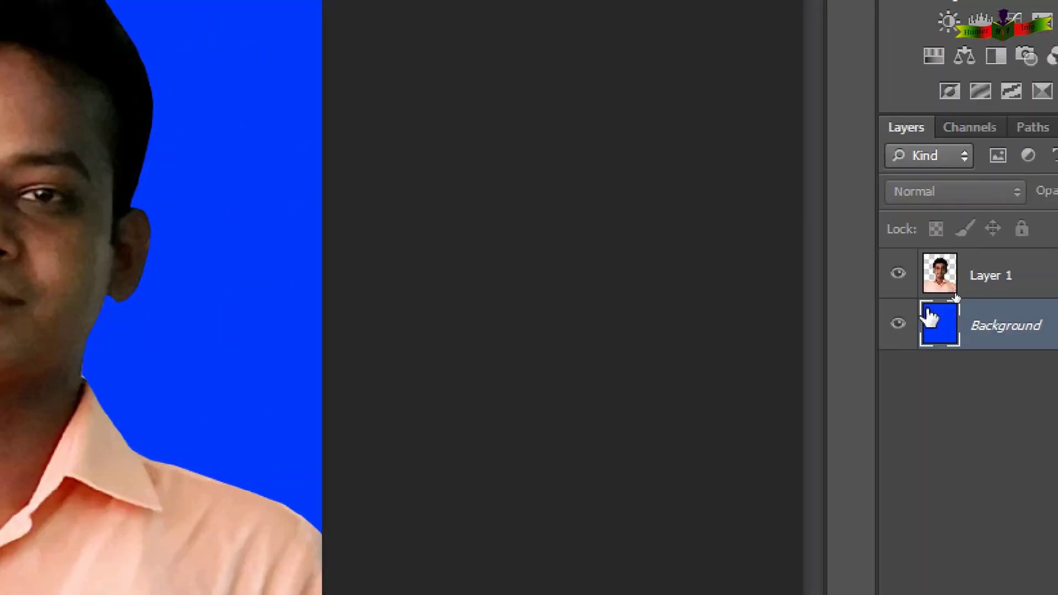
- On Layer 1, erase the uneven light edge along the top of the man's hair with a size 9 Eraser
click(991, 281)
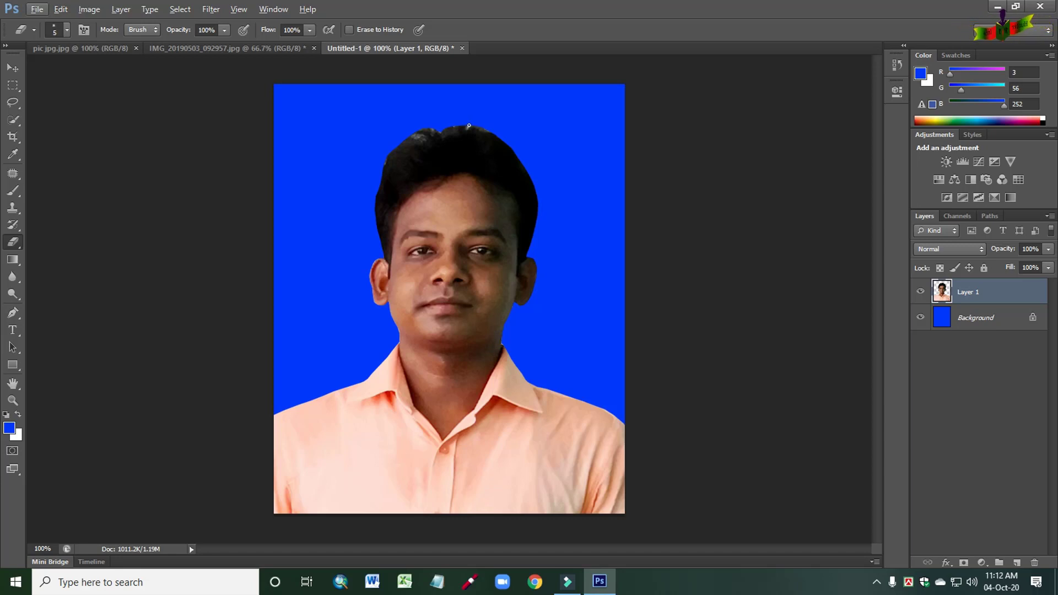
key(bracketright)
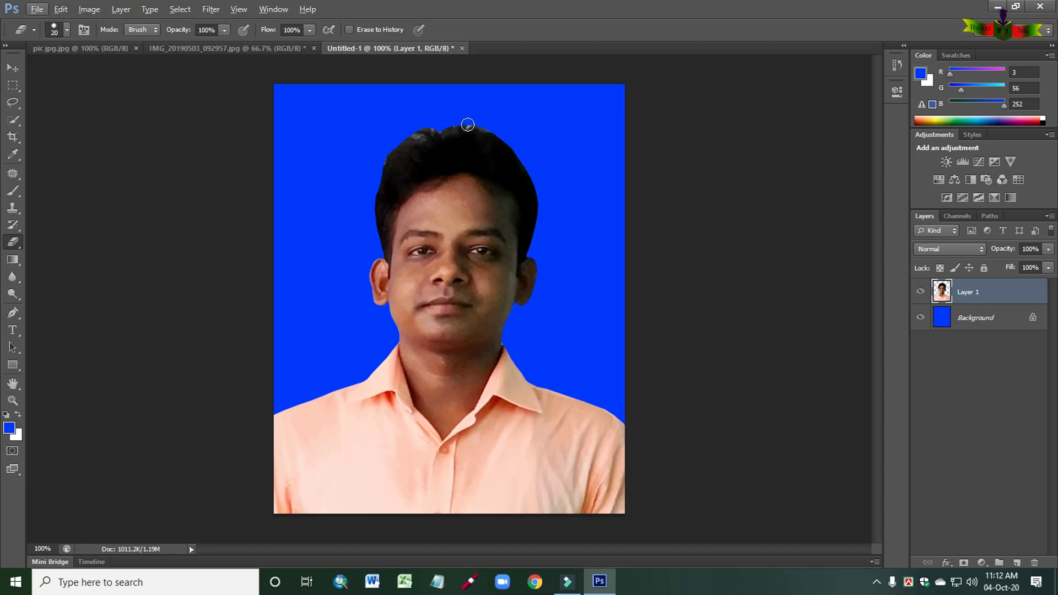
key(bracketleft)
key(bracketleft)
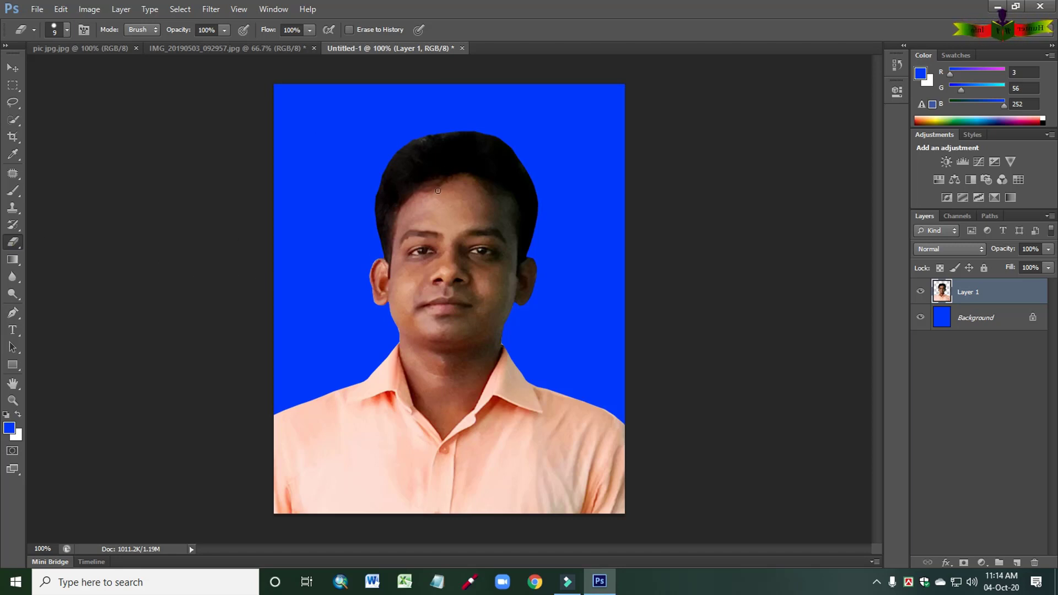
- Erase the leftover fringe along the neck edge just above the shirt collar on the picture's right side
key(ctrl+plus)
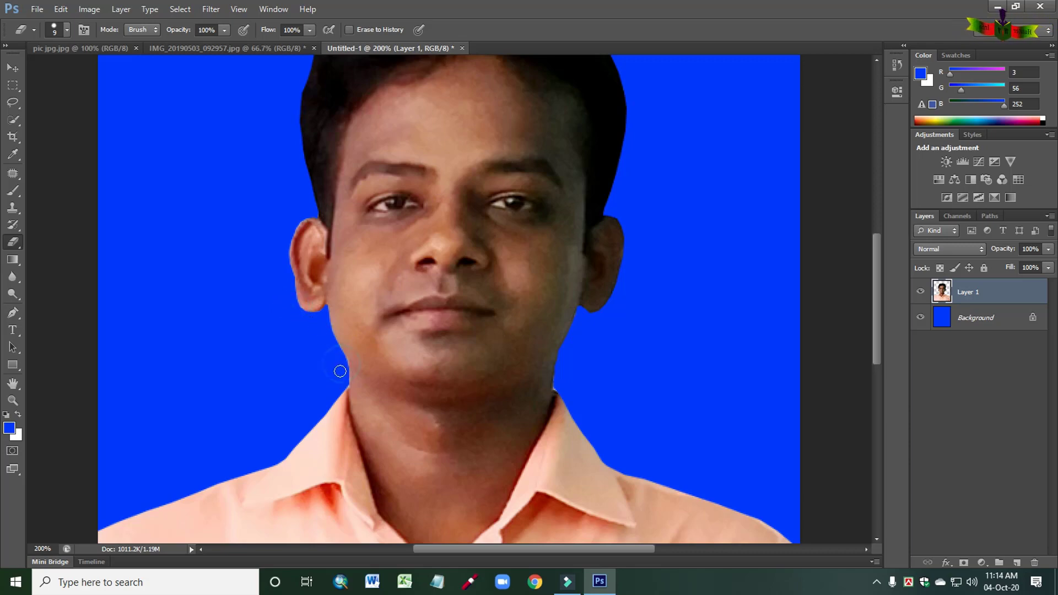
click(559, 386)
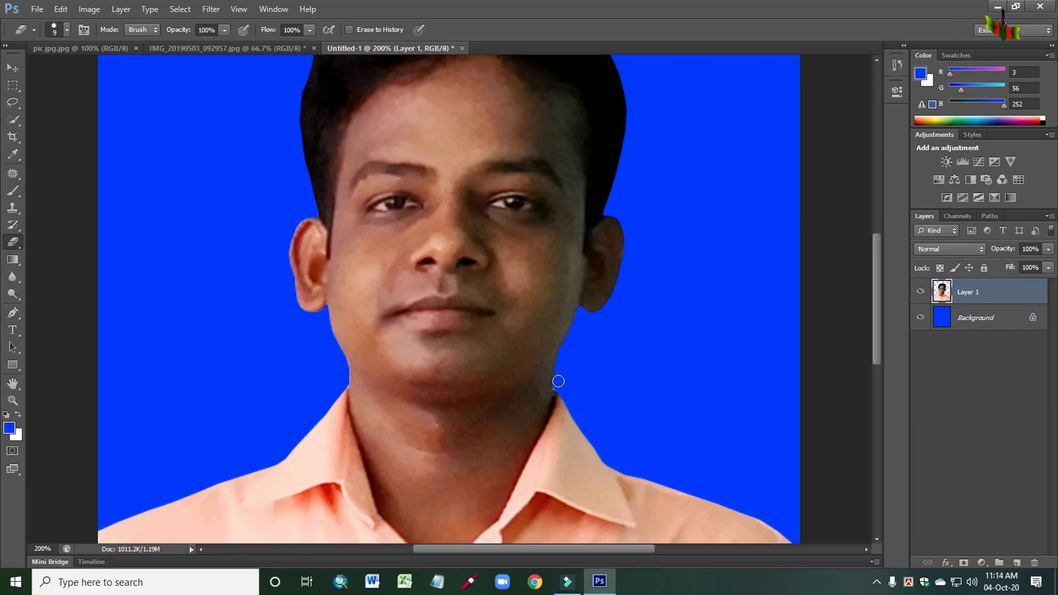
click(559, 381)
click(558, 377)
click(560, 374)
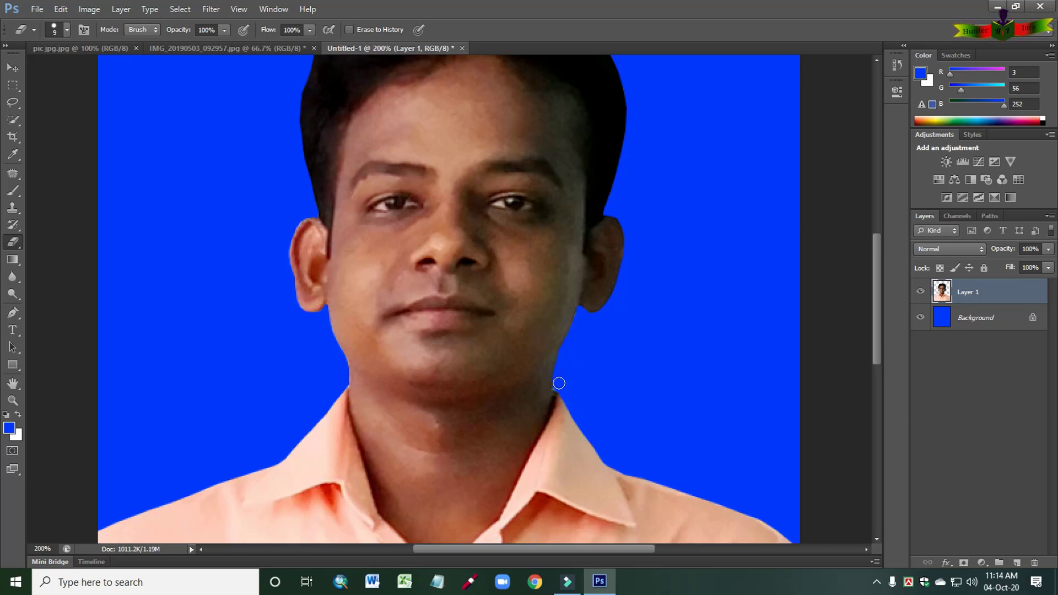
click(558, 382)
click(557, 382)
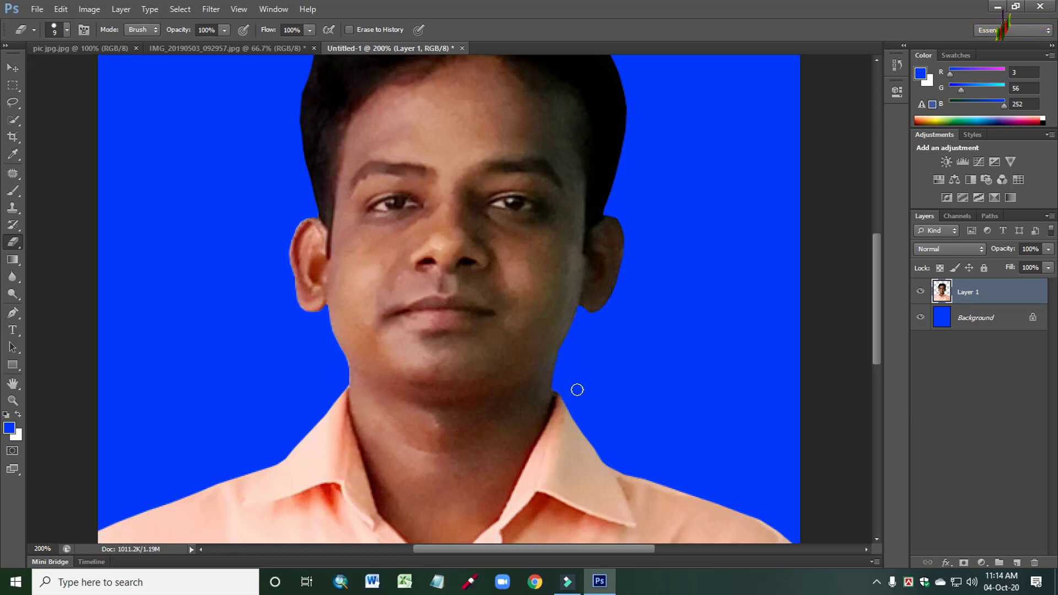
- Erase the remaining fringe between the jaw and the earlobe on the picture's right side
click(590, 319)
click(589, 318)
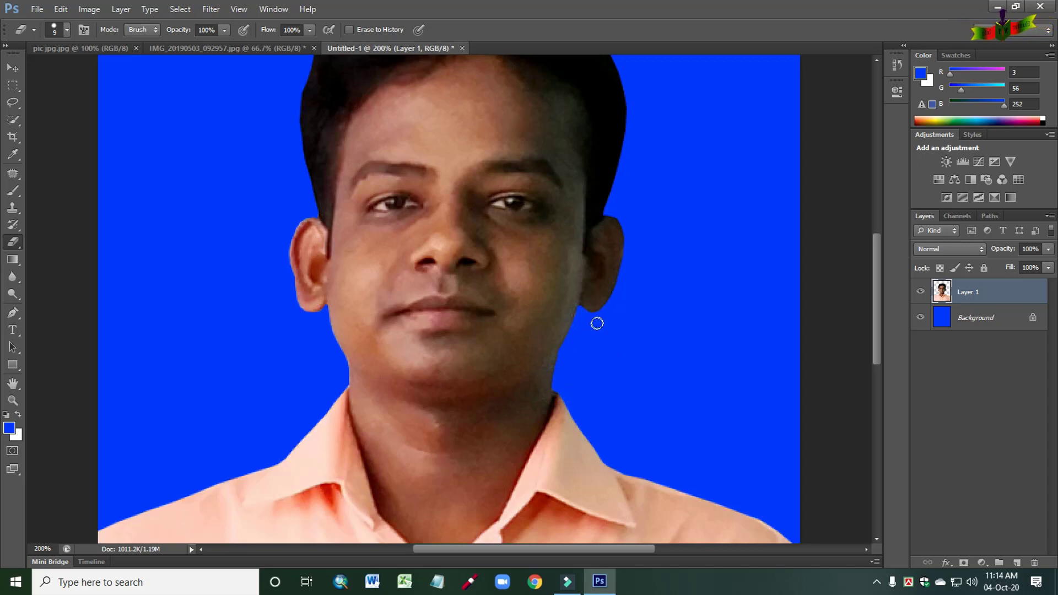
drag(583, 318, 595, 345)
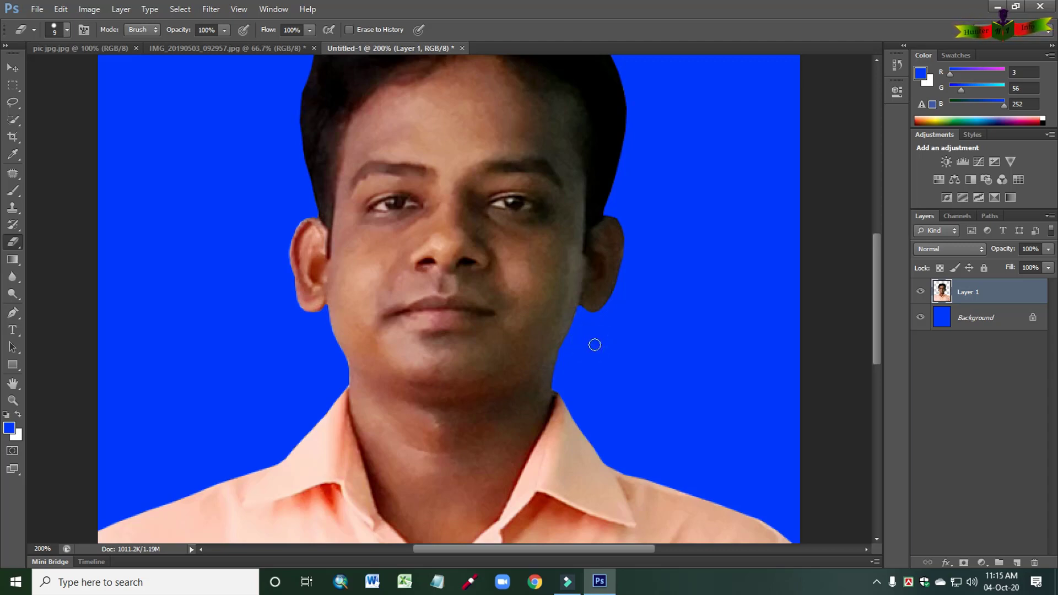
- Inspect the cutout's edges from hair to shirt, and compare the finished portrait with the reference image pic jpg.jpg
scroll(594, 345, up, 5)
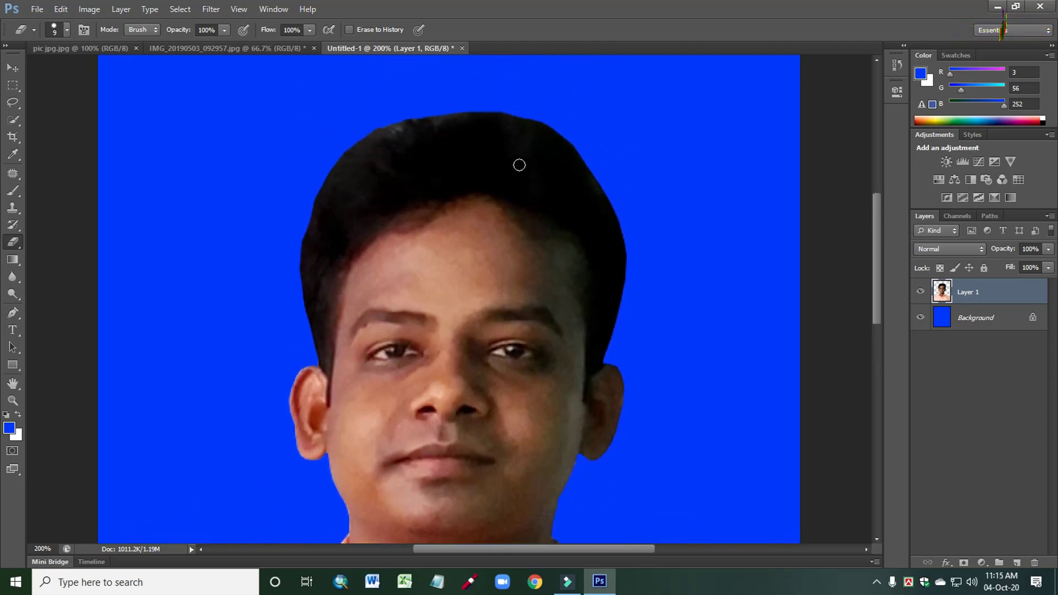
scroll(689, 348, down, 5)
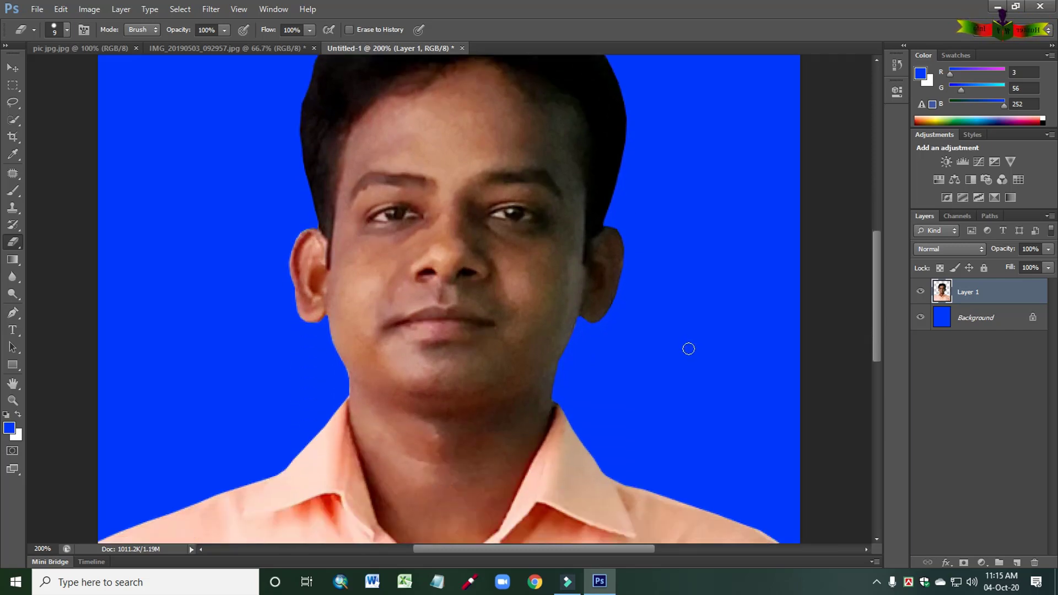
scroll(689, 349, down, 6)
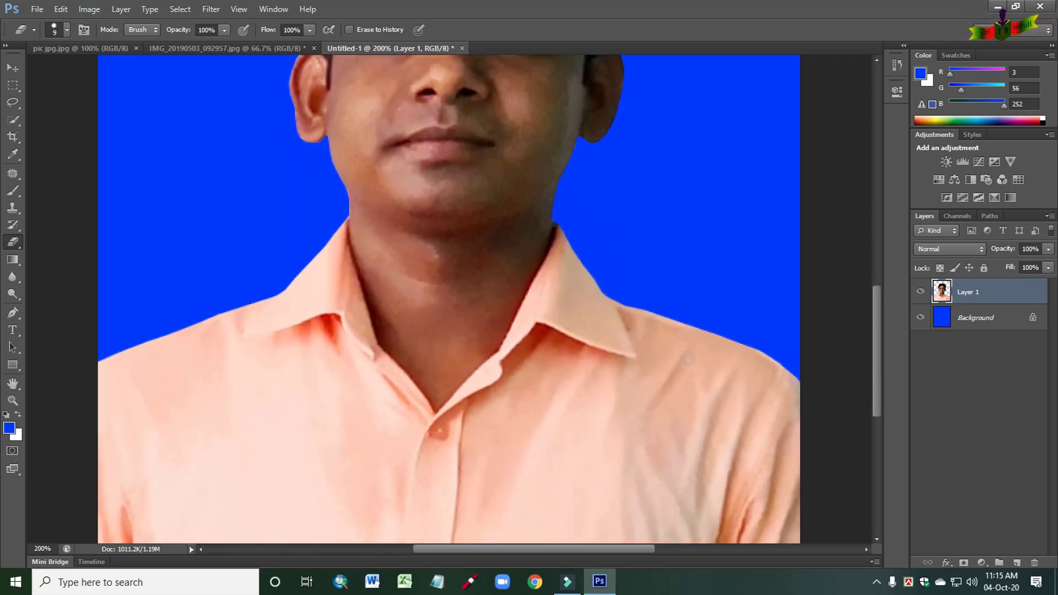
scroll(689, 359, down, 3)
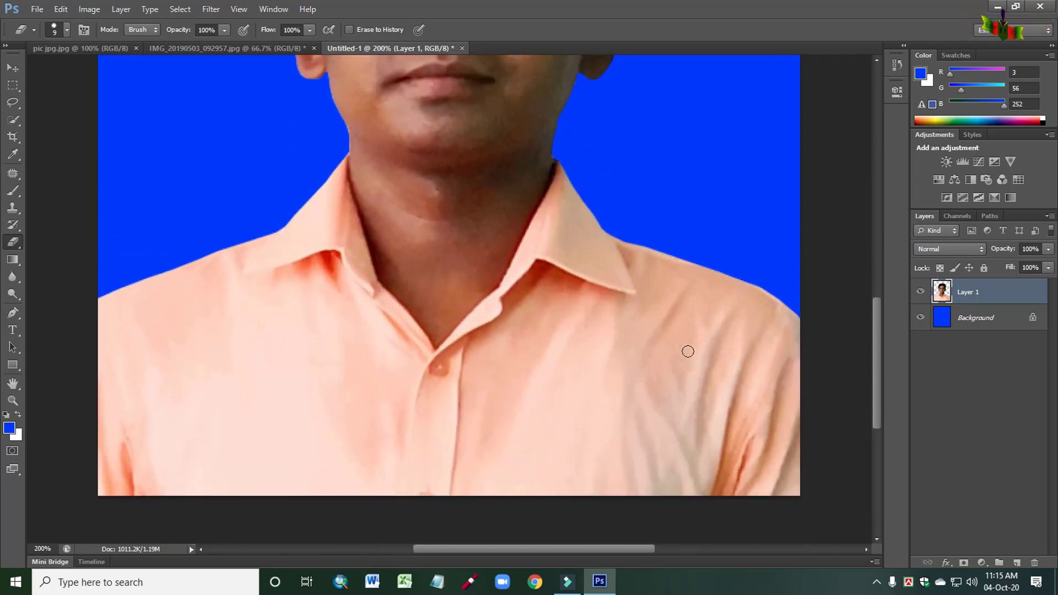
scroll(688, 351, up, 6)
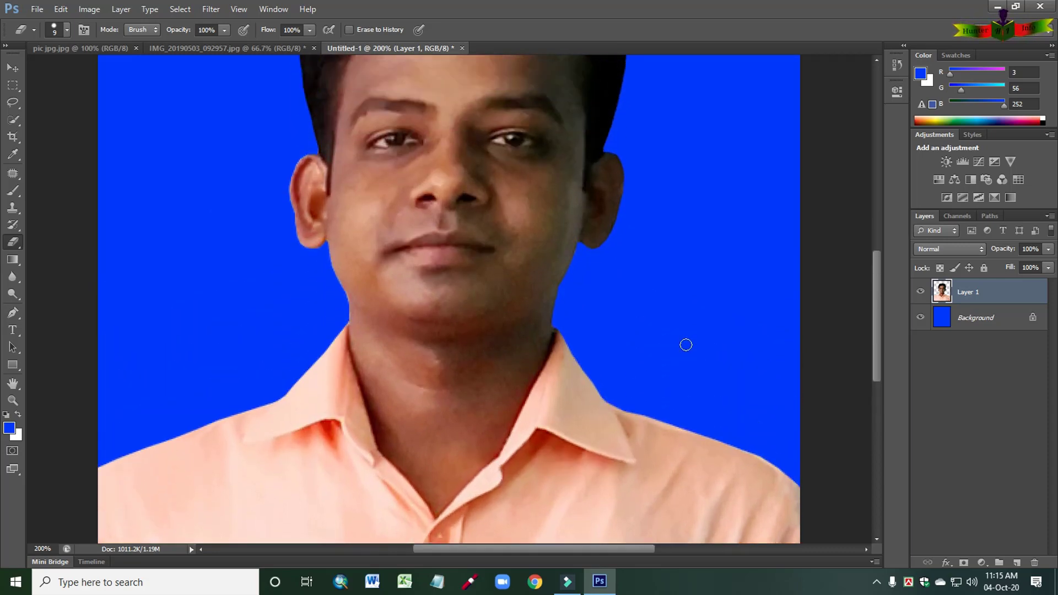
scroll(686, 345, up, 7)
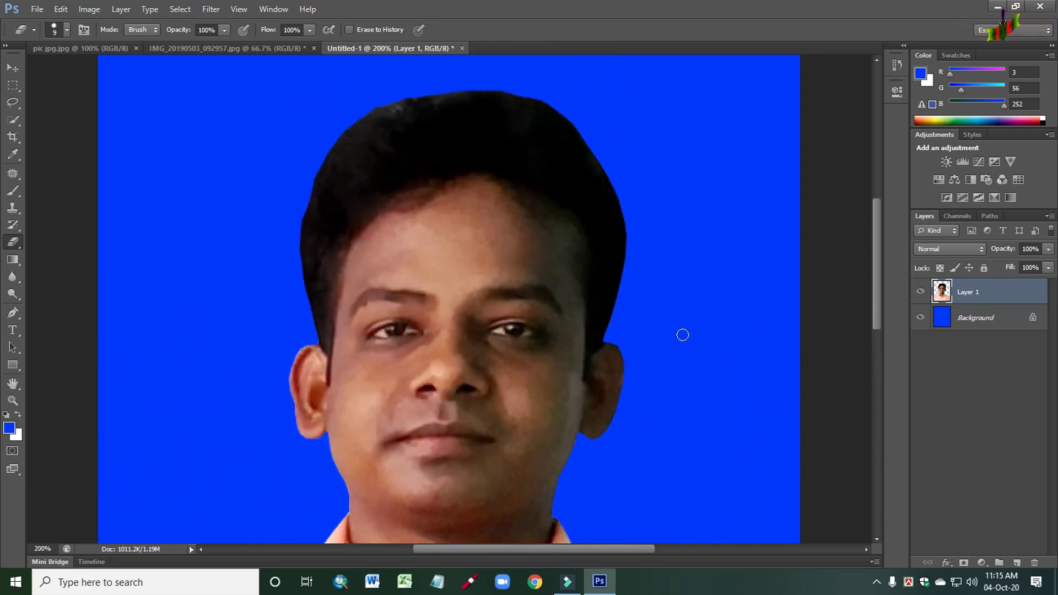
key(ctrl+minus)
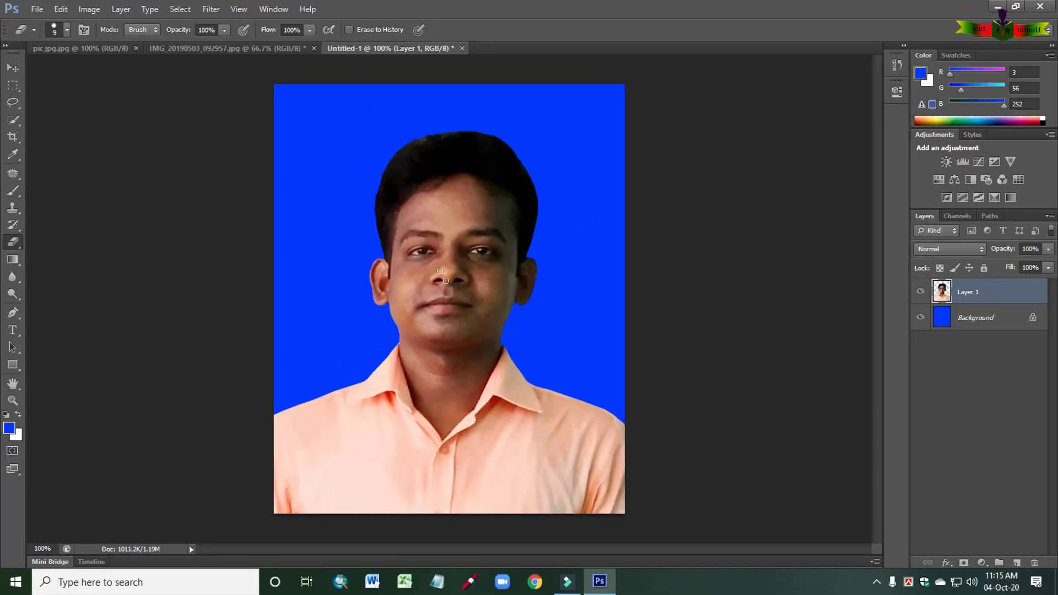
click(80, 49)
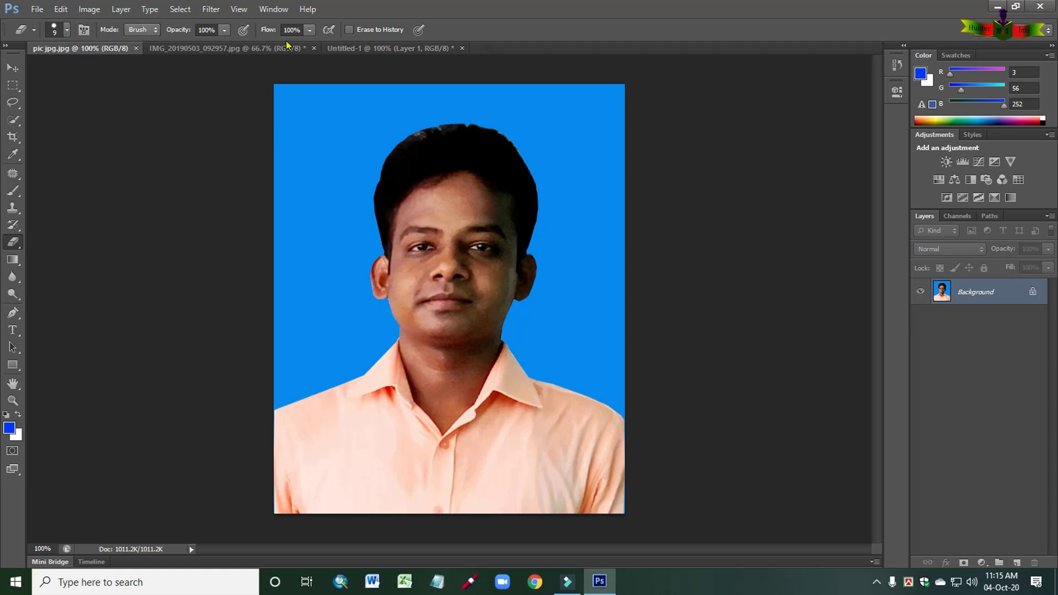
click(375, 49)
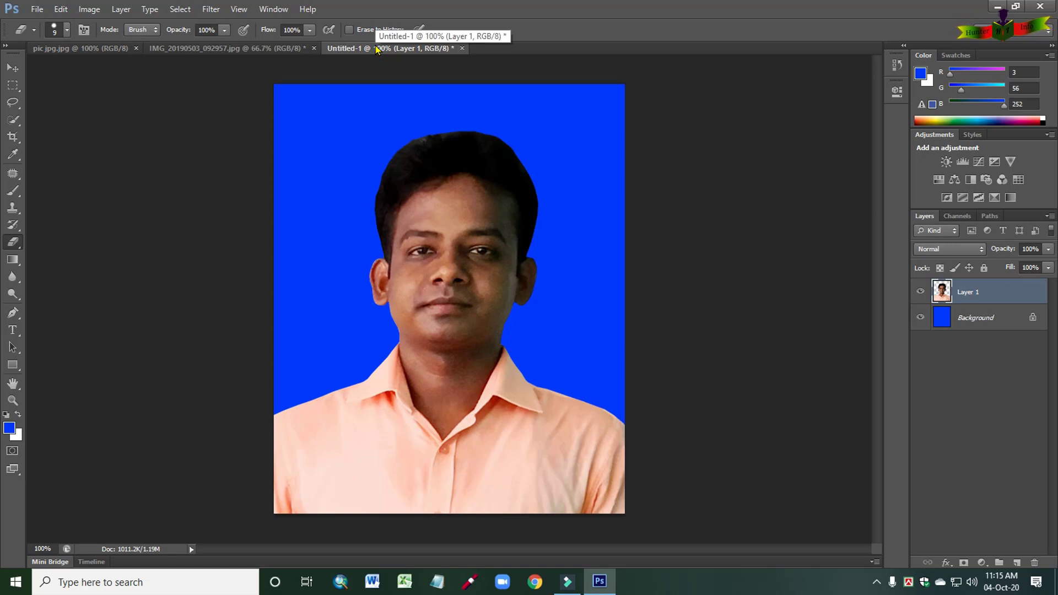
click(111, 51)
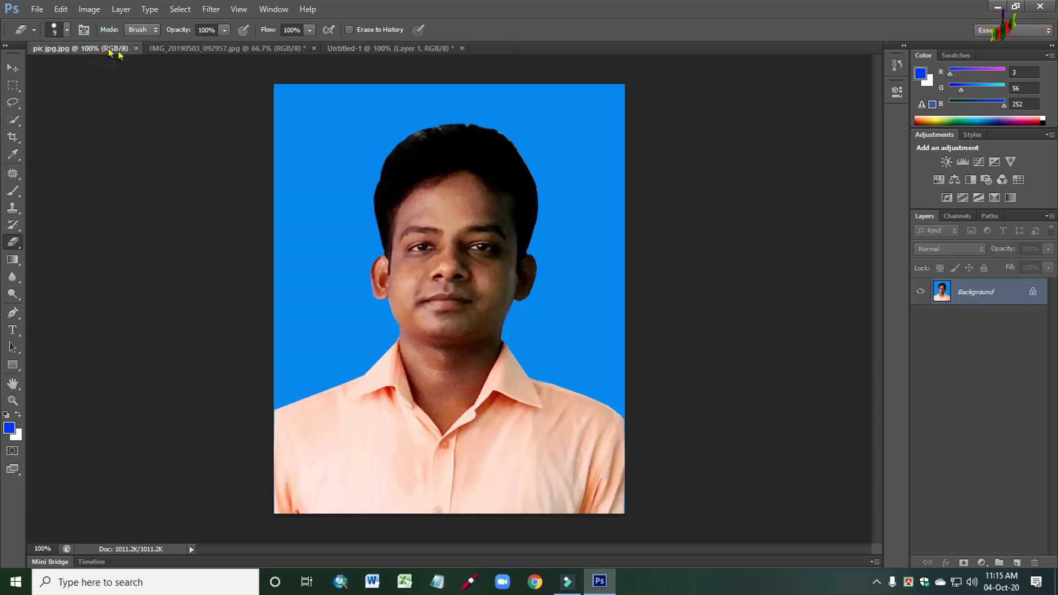
click(347, 49)
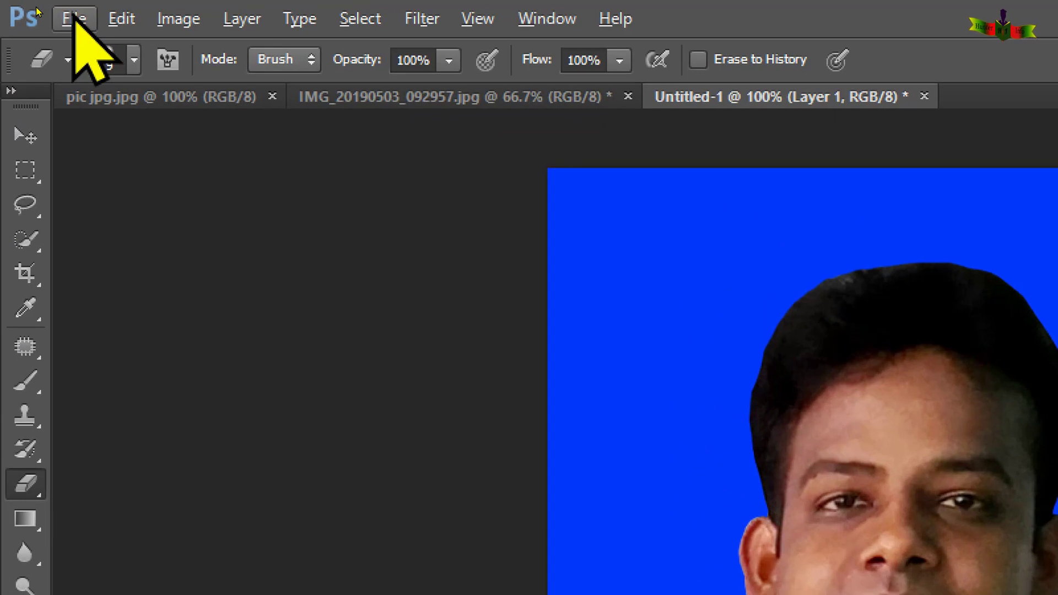
- Save the portrait to the Desktop as 55555.jpg in JPEG format with quality 12, Maximum, and Baseline (Standard)
click(36, 9)
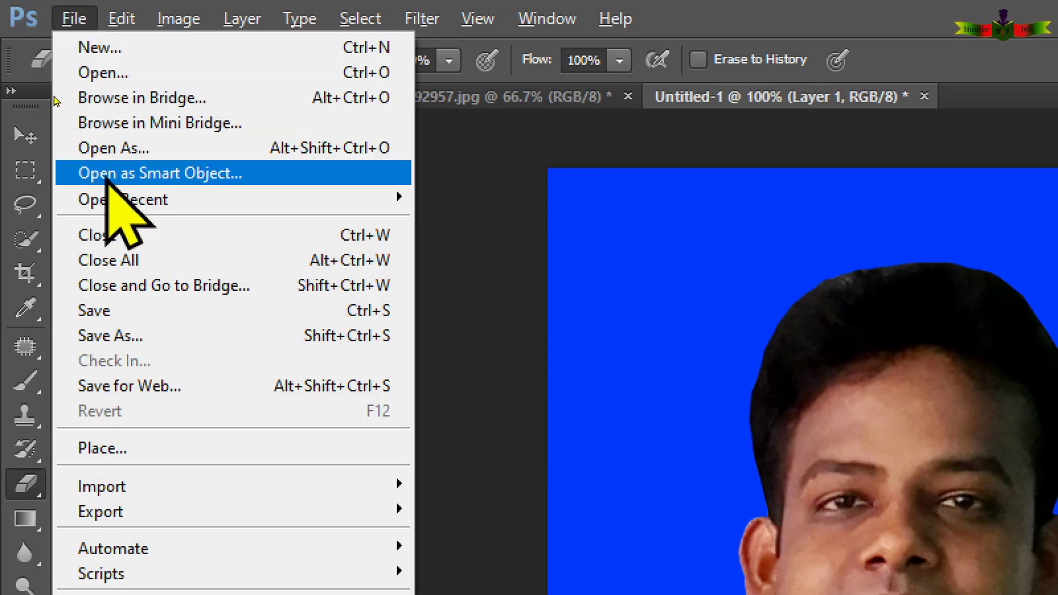
click(128, 338)
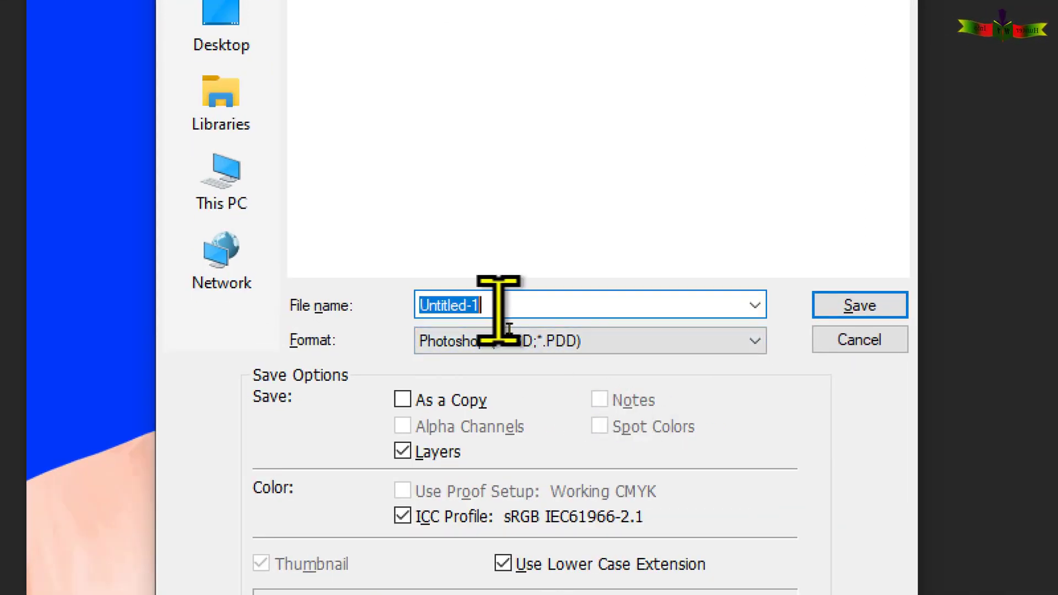
key(BackSpace)
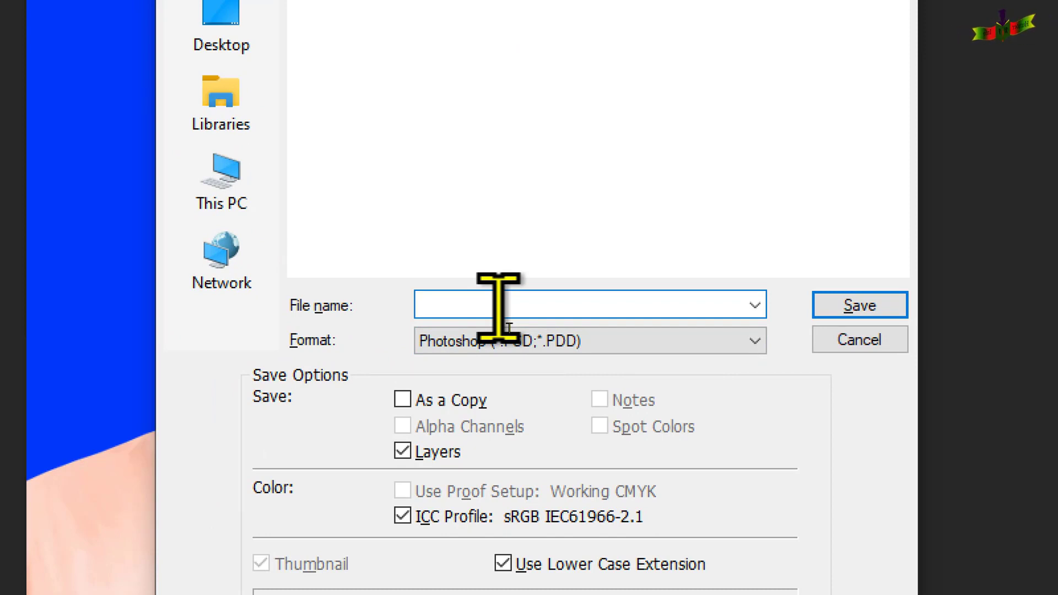
text(55555)
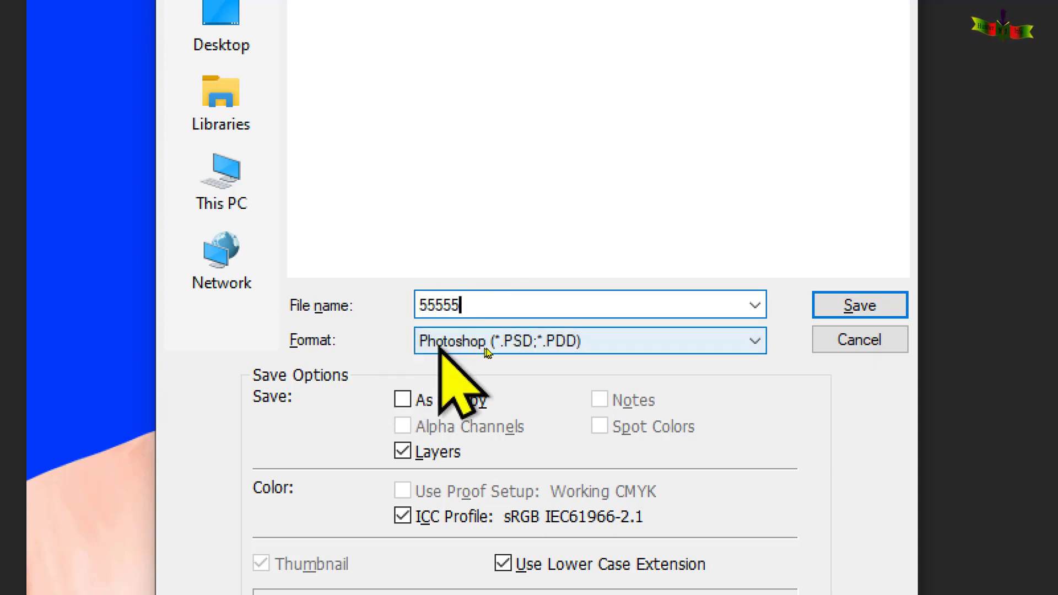
click(576, 346)
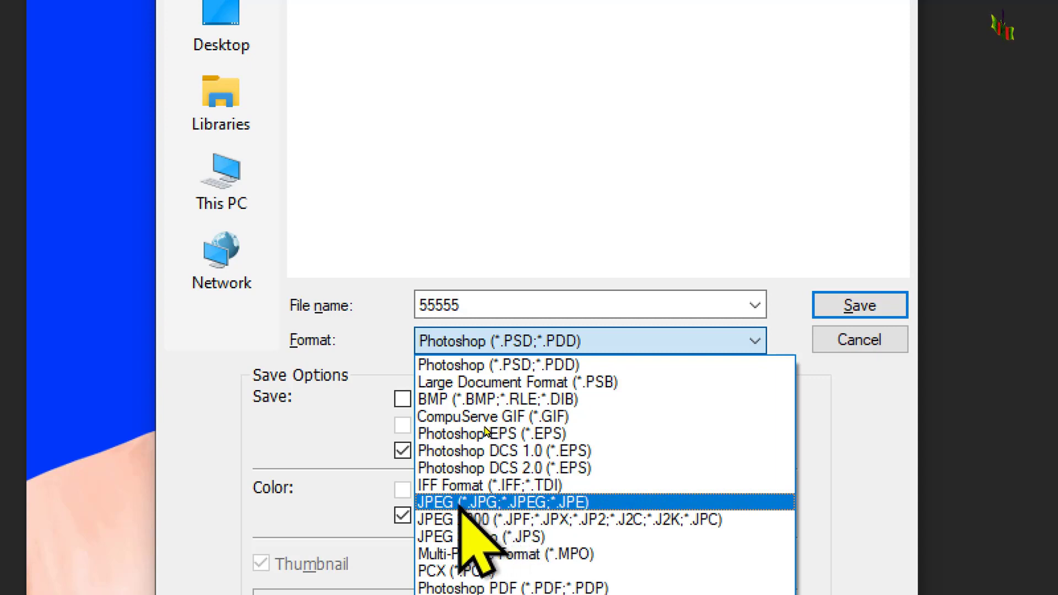
click(496, 502)
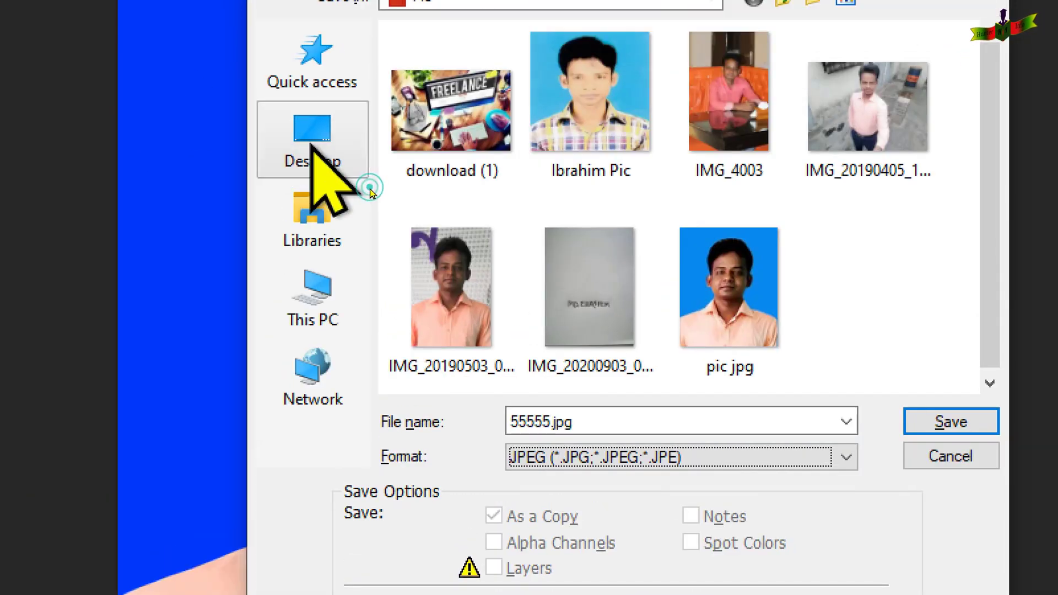
click(220, 33)
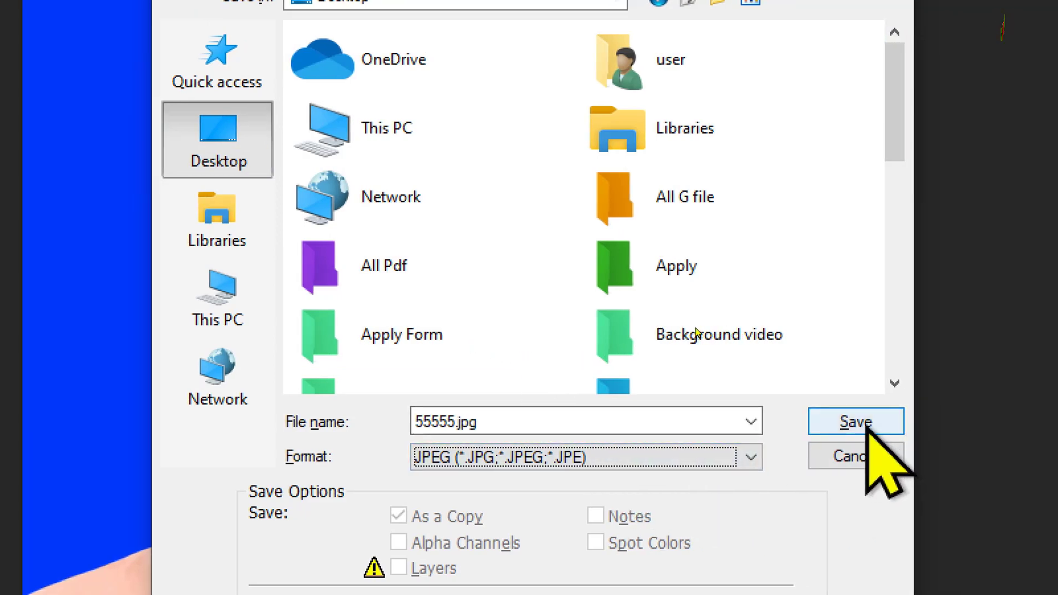
click(874, 425)
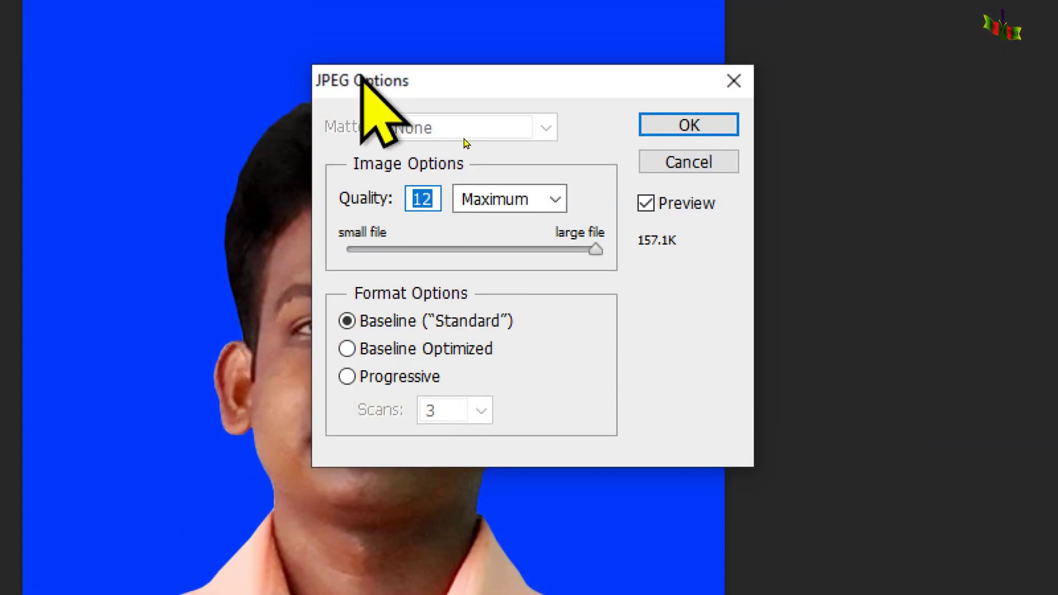
click(700, 69)
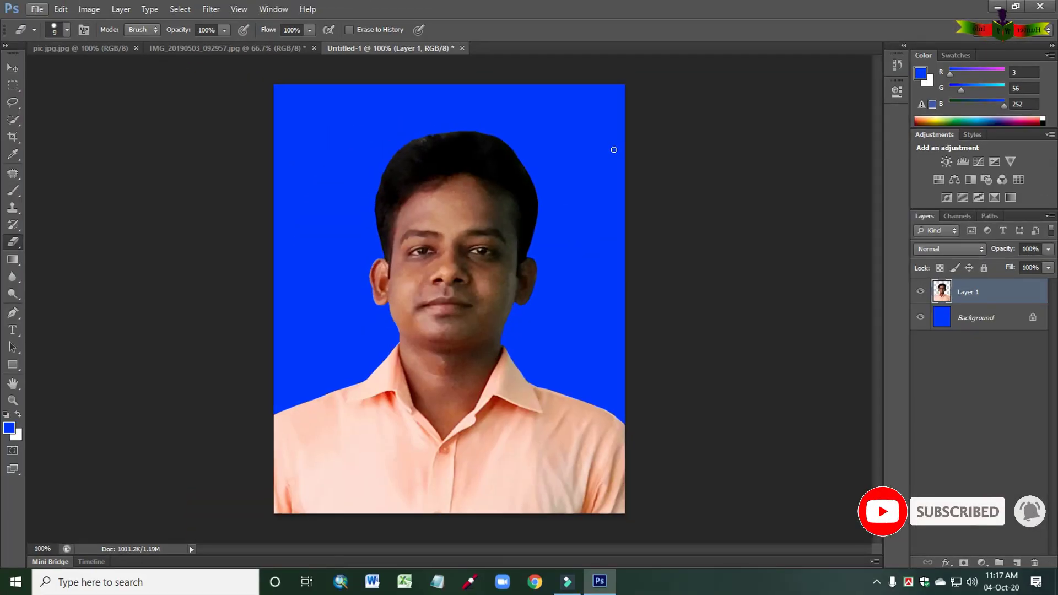
- View the saved 55555 image from the Desktop in Photos, and return to Photoshop
click(997, 7)
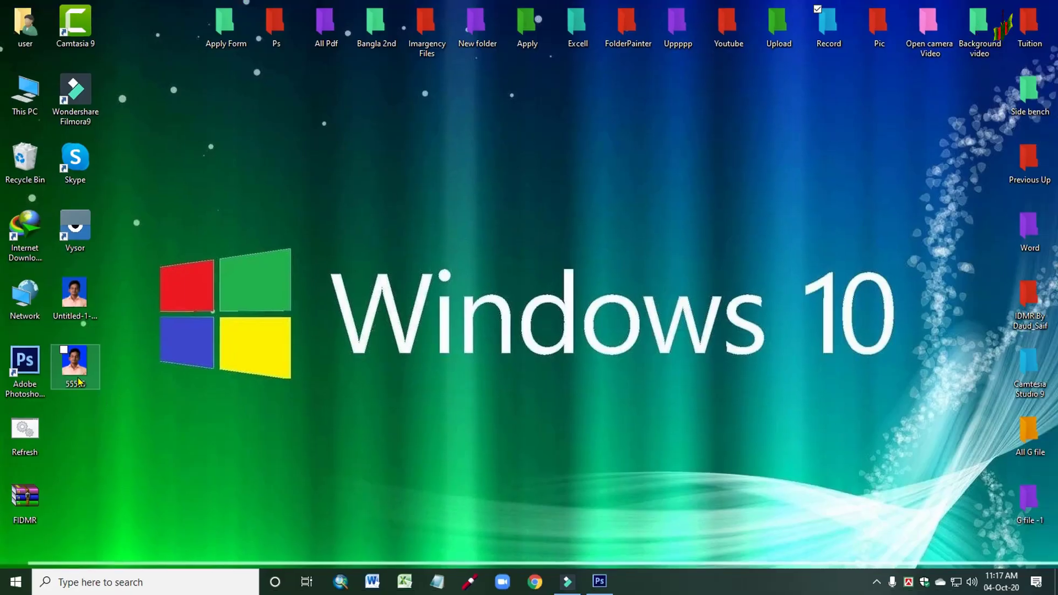
double_click(113, 352)
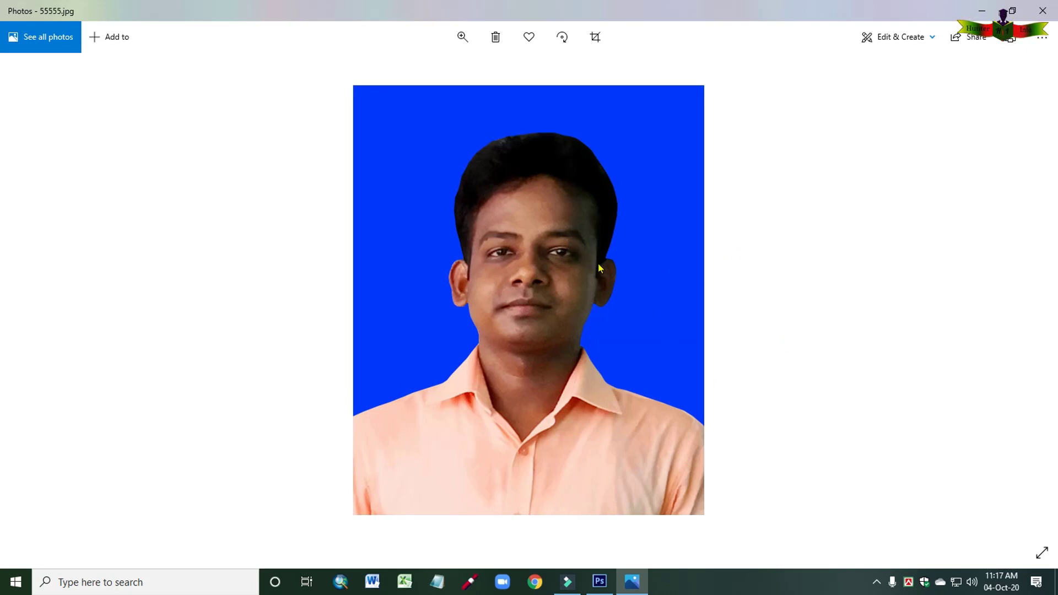
click(981, 13)
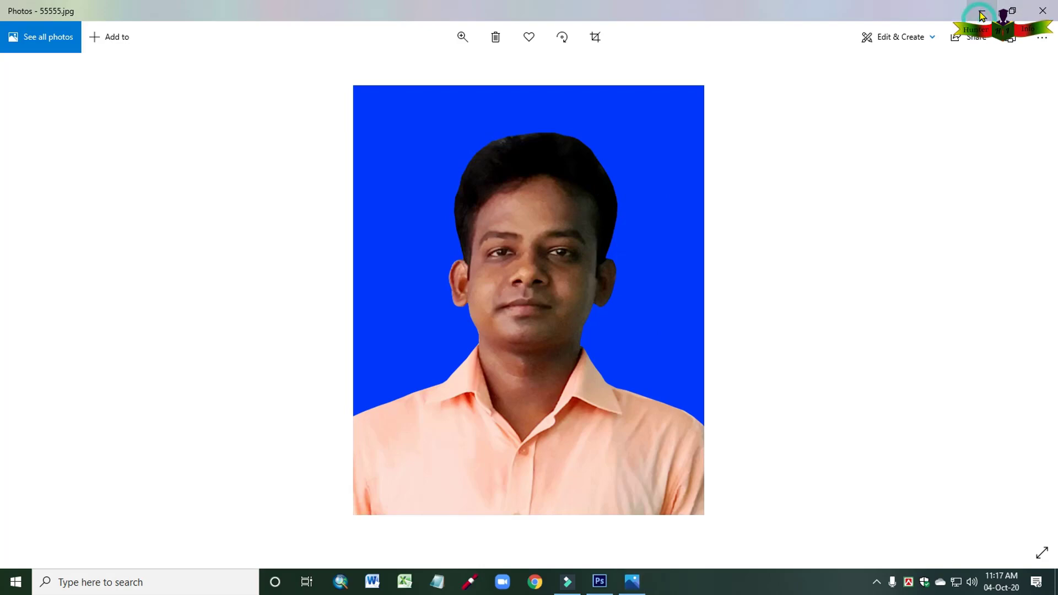
click(601, 581)
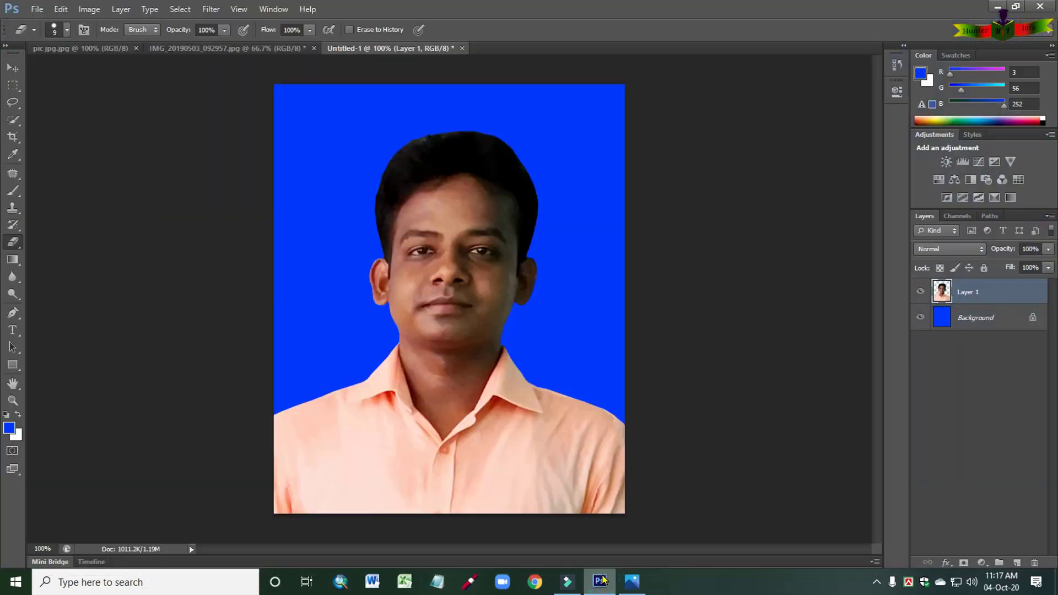